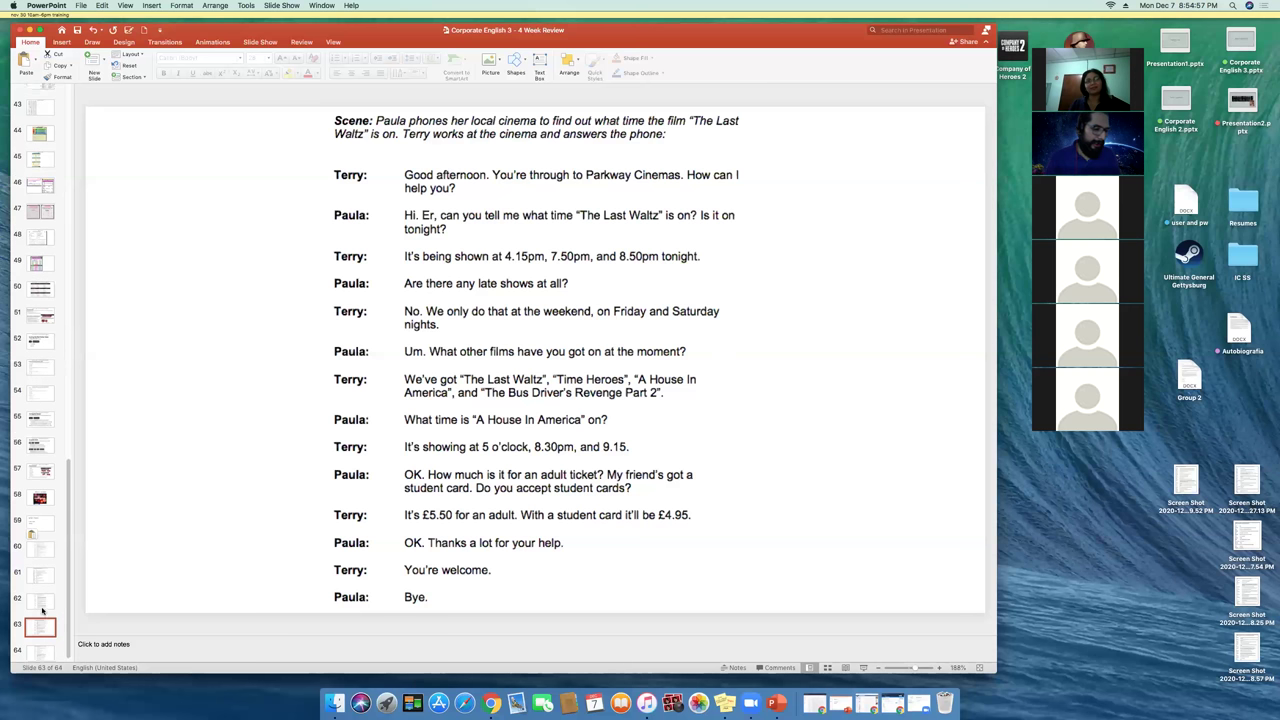
# - View the dental appointment dialogue on slide 64 and return to the cinema phone dialogue on slide 63
pyautogui.click(44, 649)
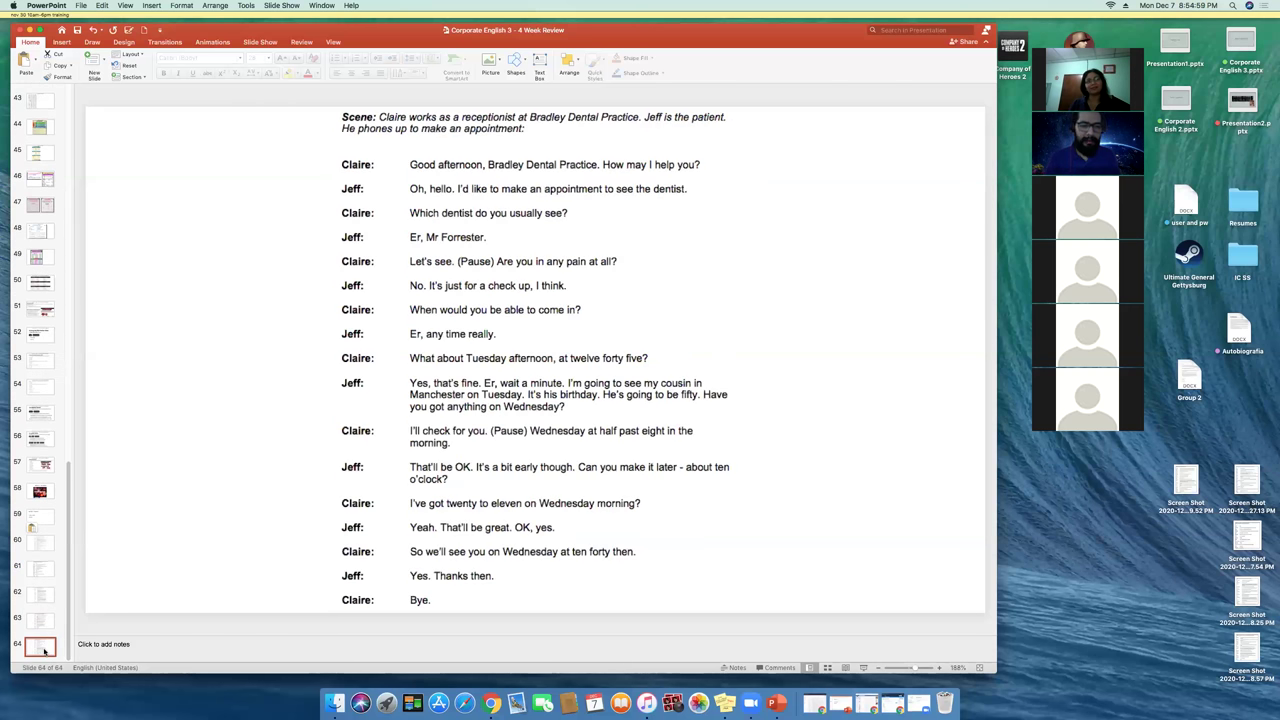
pyautogui.click(43, 626)
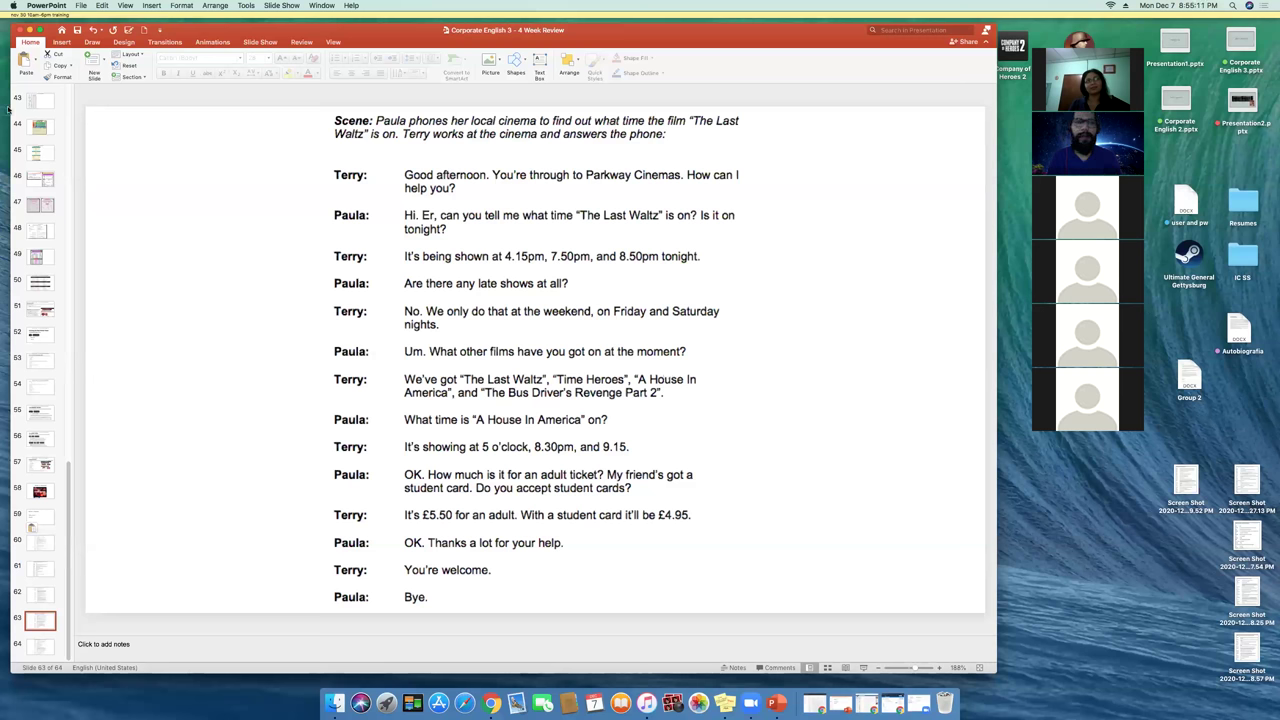
# - Minimize the presentation, switch to the Inglés Pre-Avanzado Módulo 1 course page in Chrome and widen its window
pyautogui.click(31, 30)
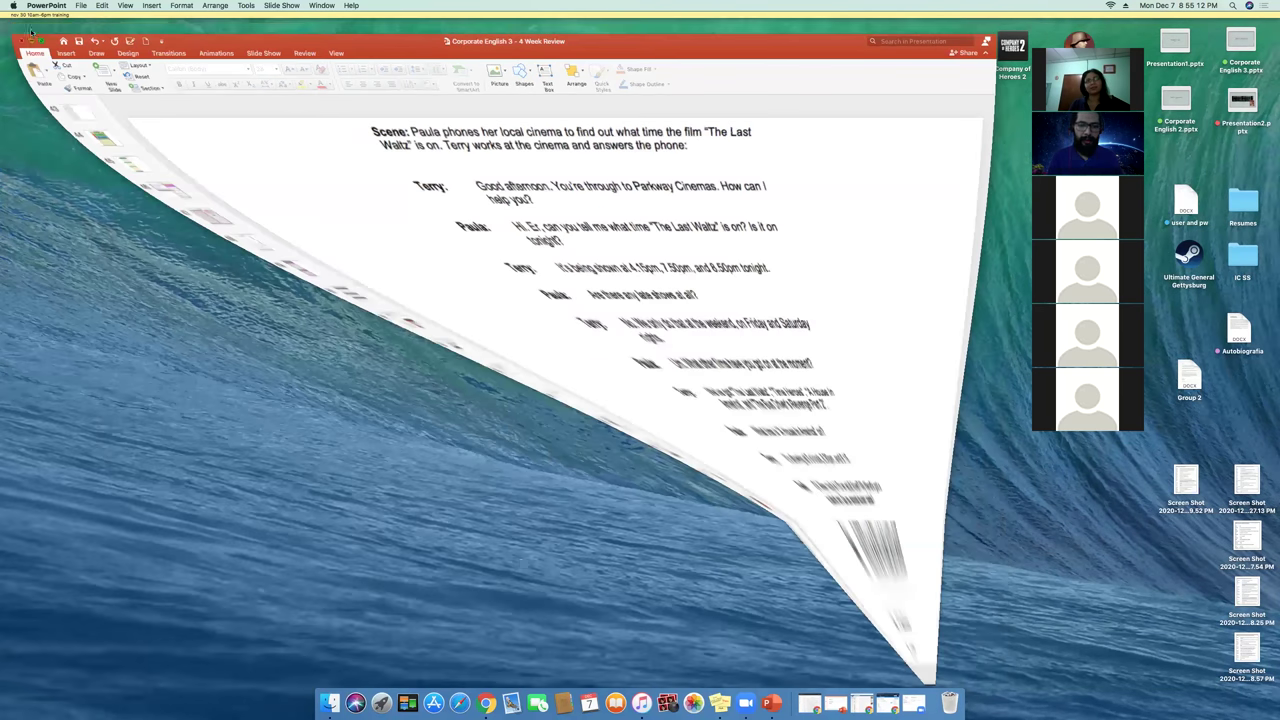
pyautogui.click(879, 703)
pyautogui.moveTo(486, 40); pyautogui.dragTo(490, 35)
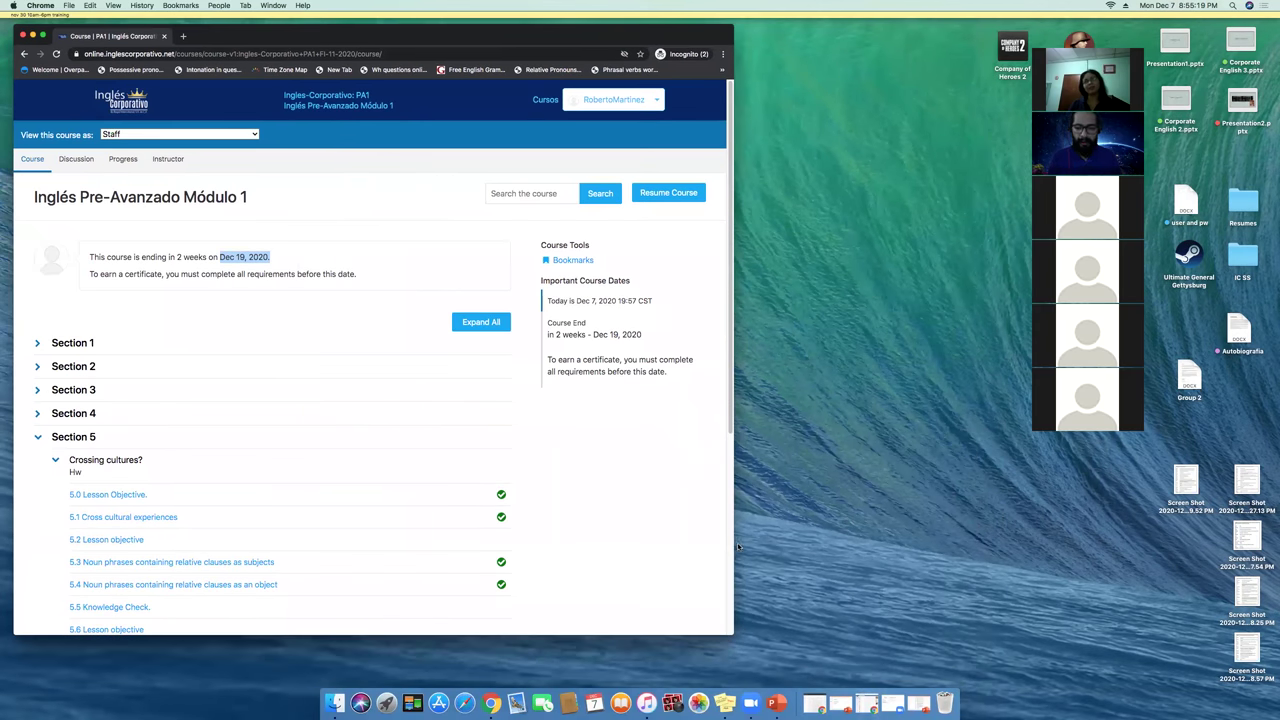
pyautogui.moveTo(733, 543); pyautogui.dragTo(876, 541)
# - Open the 5.5 Knowledge Check unit from Section 5, Crossing cultures?, and bring all three questions into view
pyautogui.scroll(-5, 279, 458)
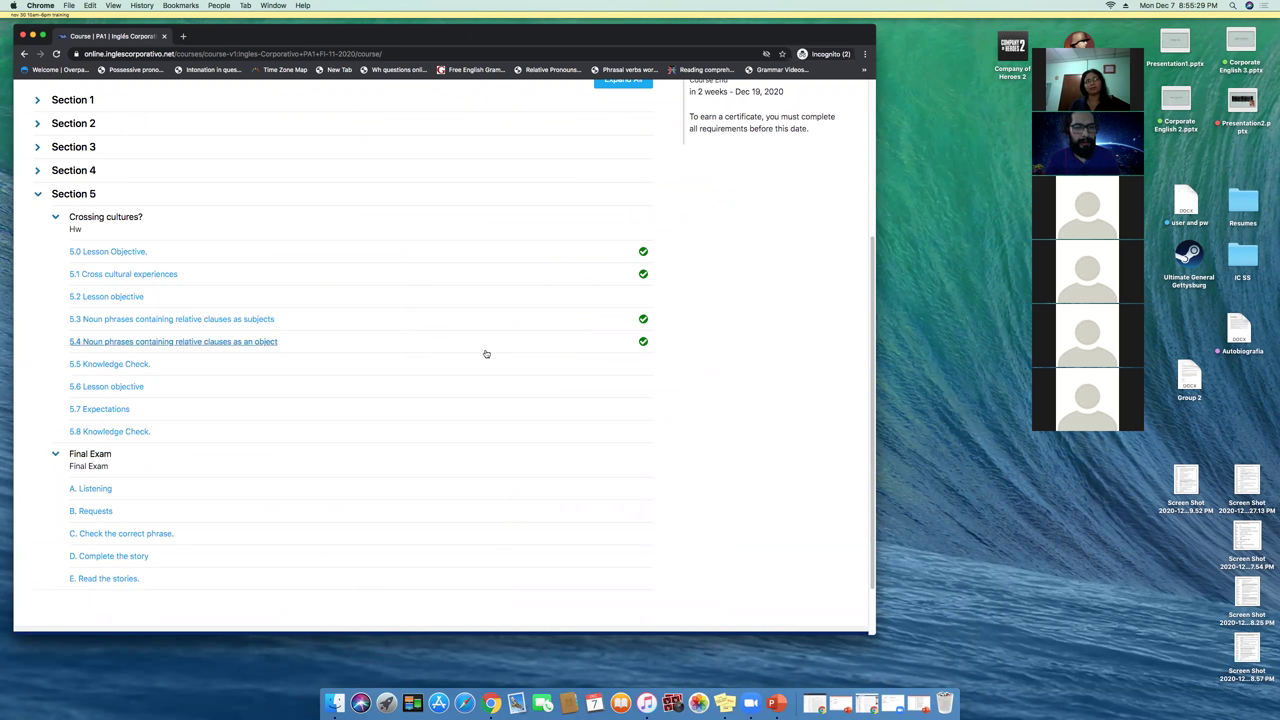
pyautogui.click(115, 367)
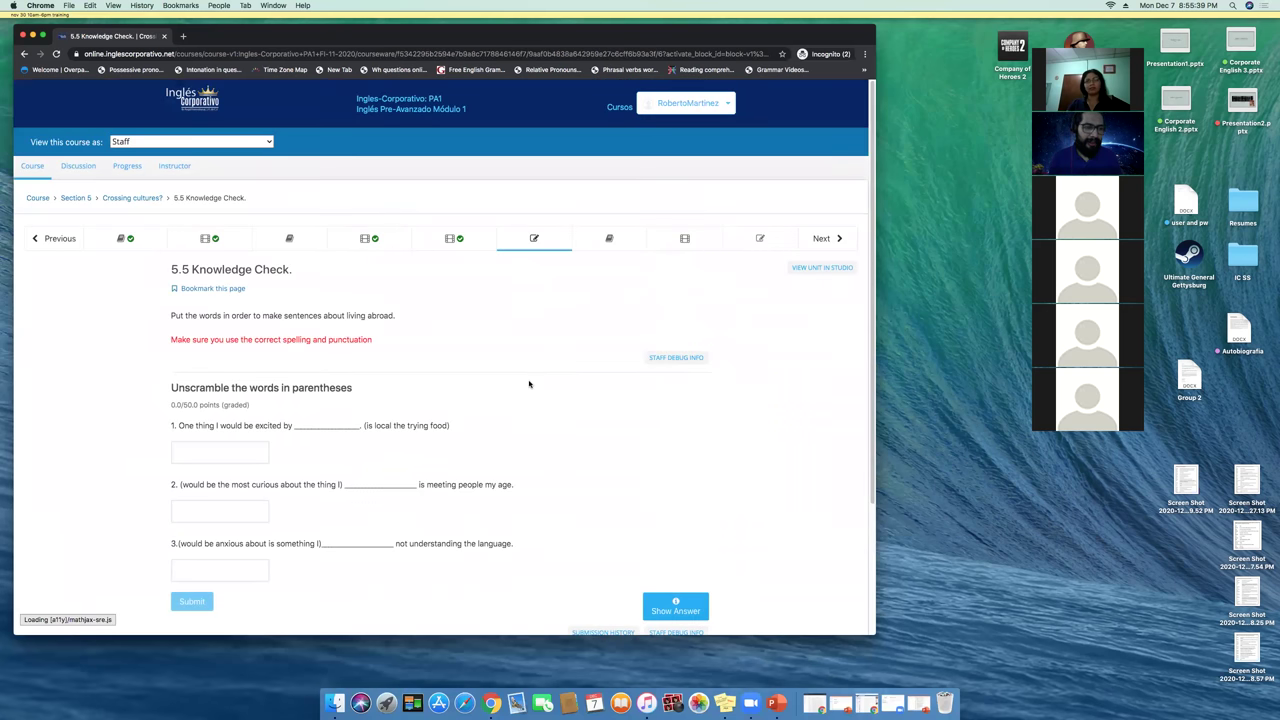
pyautogui.scroll(-3, 522, 384)
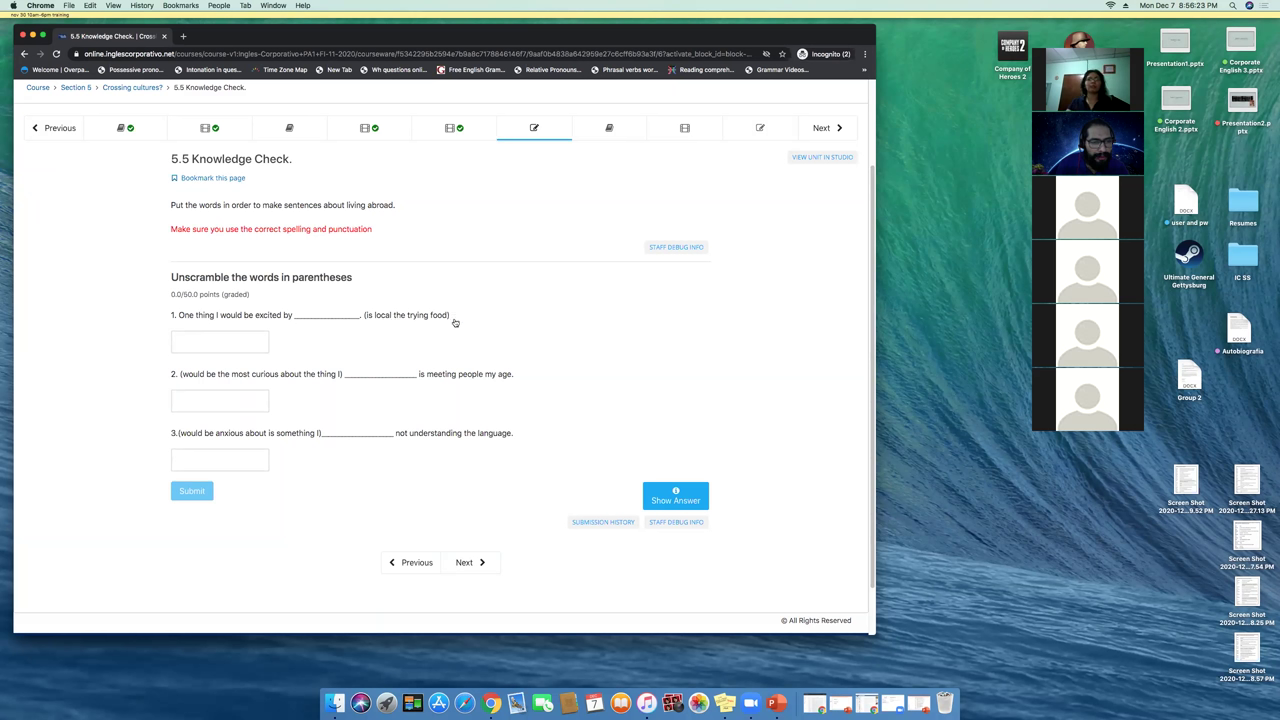
# - Answer question 1 with "is trying the local food." and submit the exercise
pyautogui.click(249, 346)
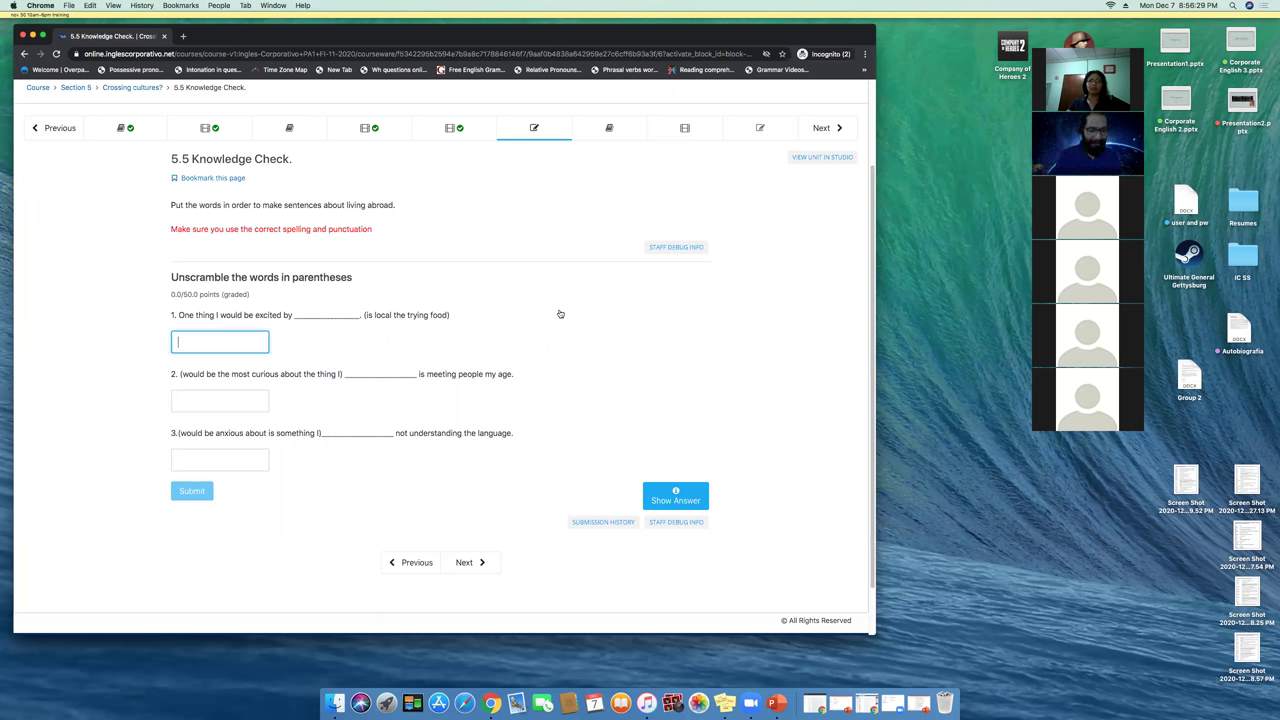
pyautogui.write('is ')
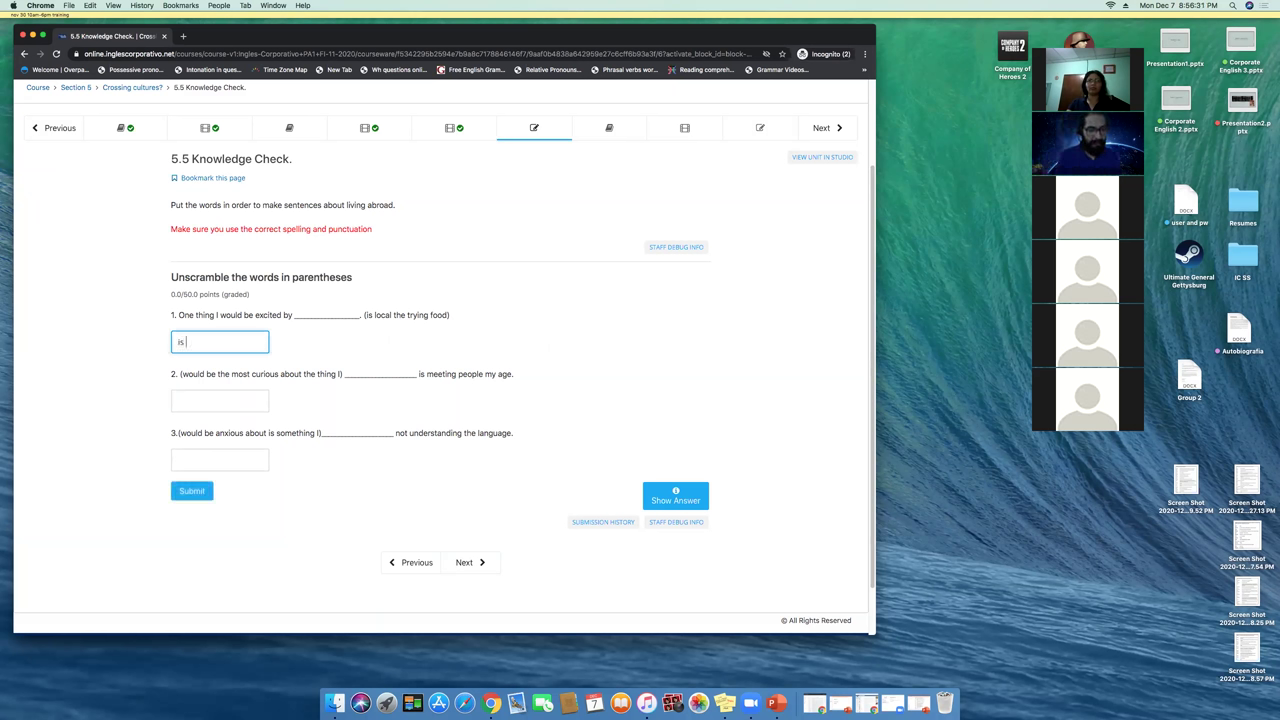
pyautogui.write('trying the local food.')
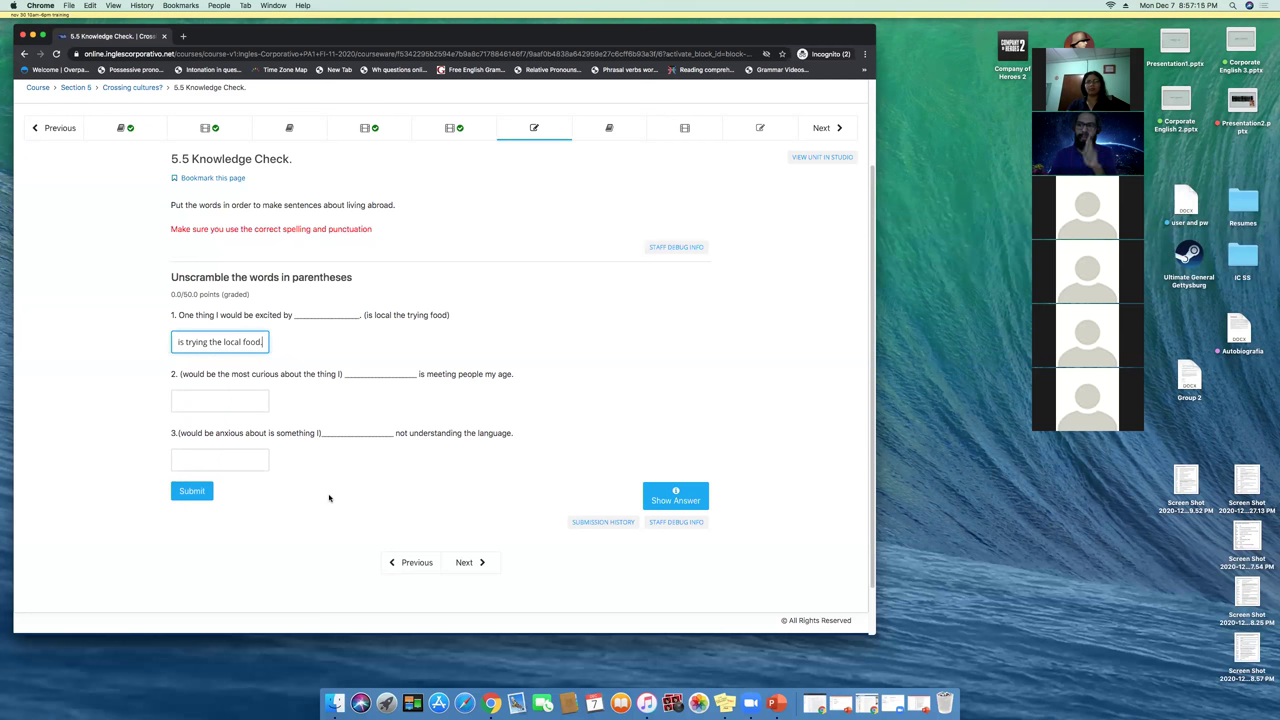
pyautogui.click(189, 495)
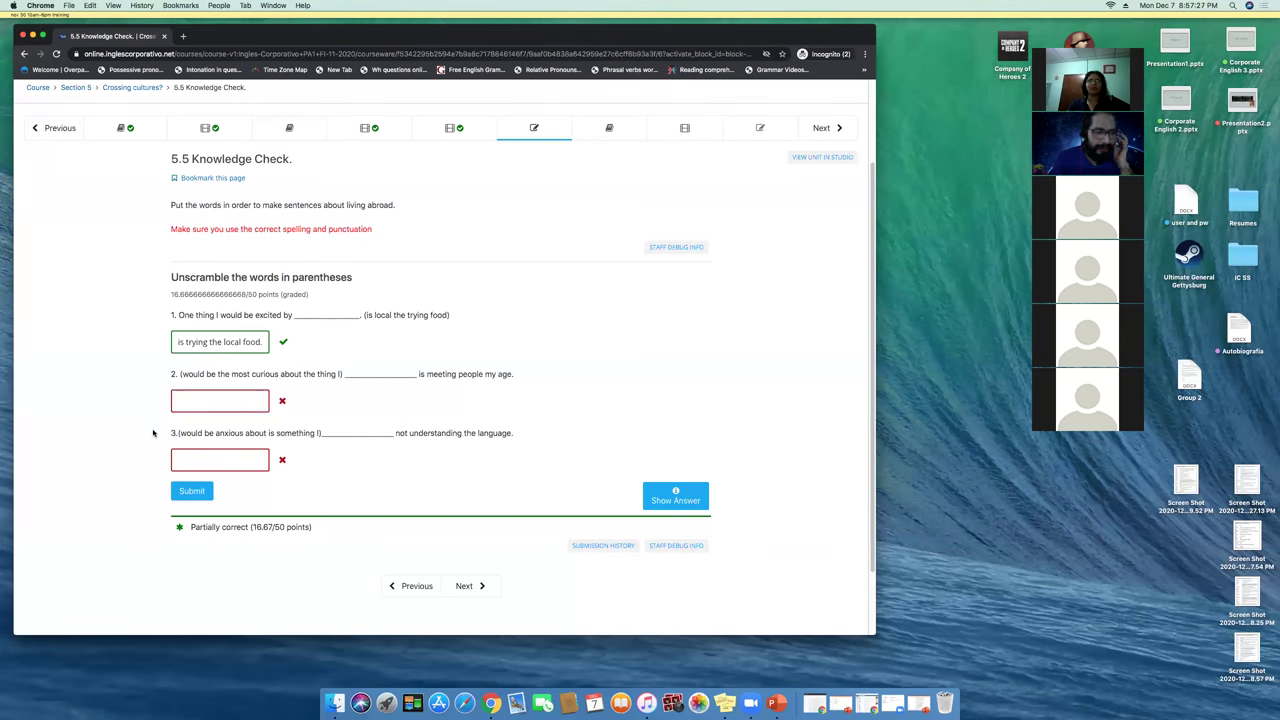
pyautogui.click(209, 405)
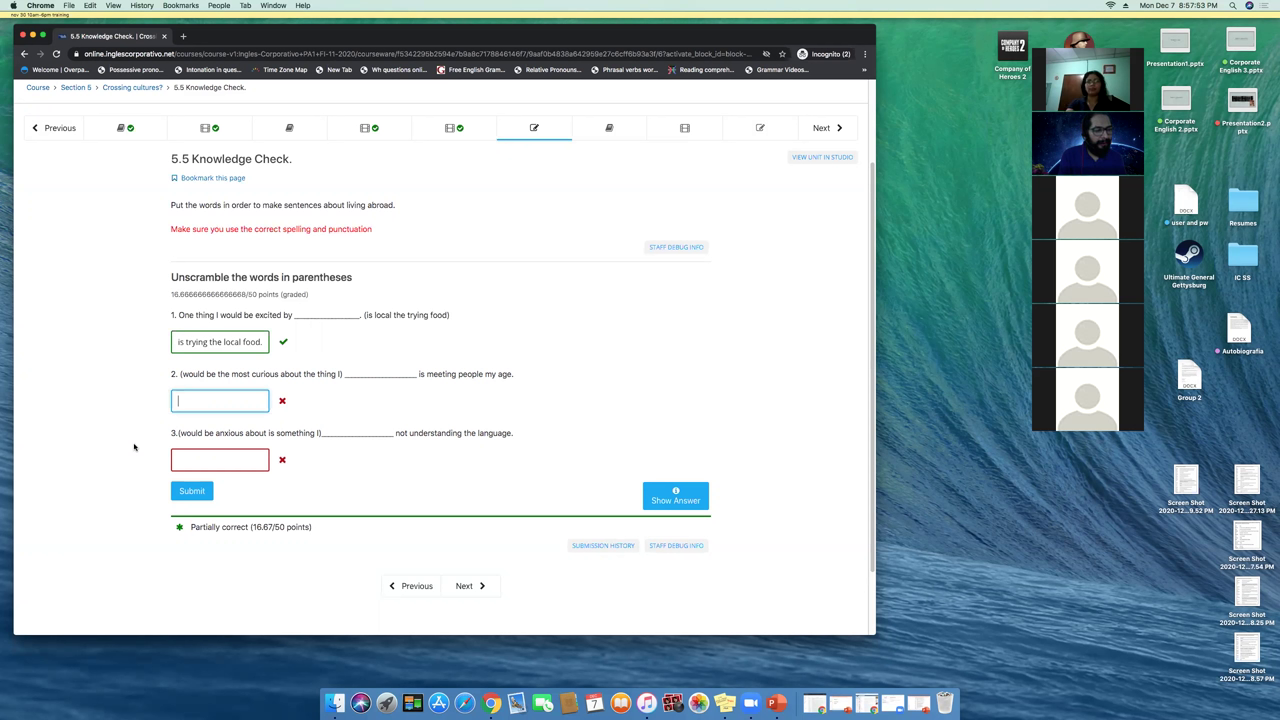
pyautogui.write('t')
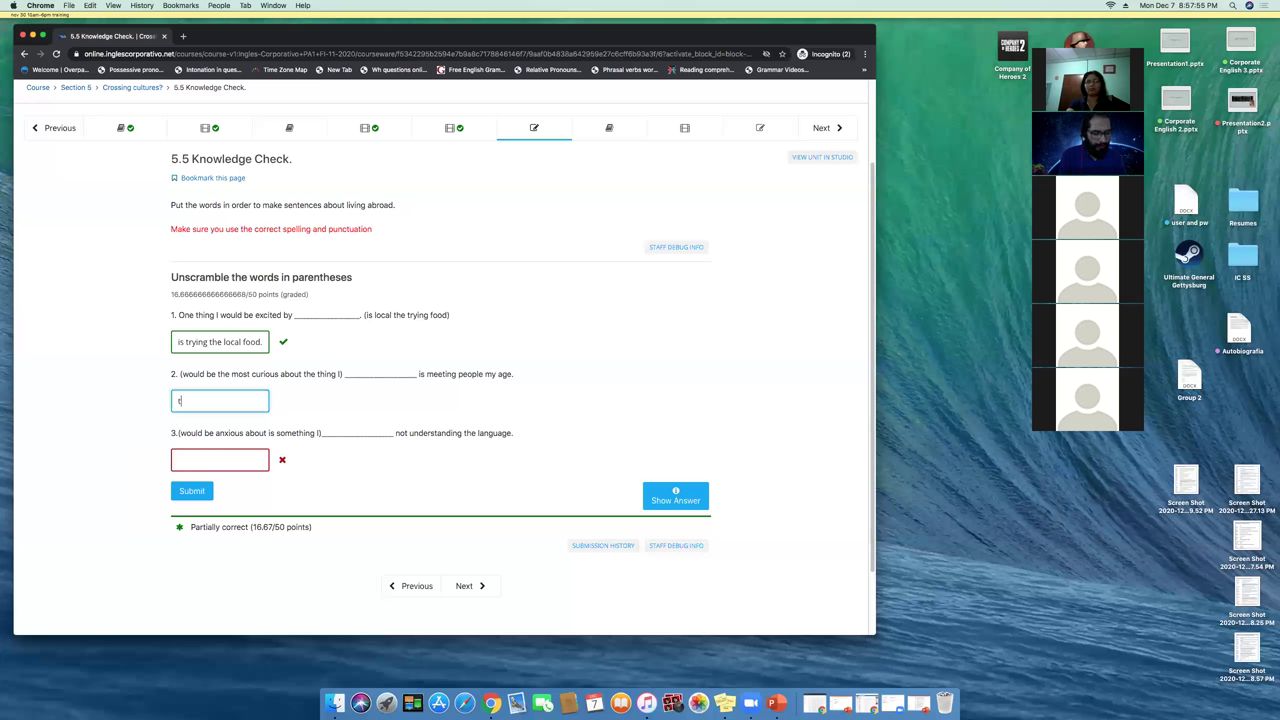
pyautogui.write('he most curious thing')
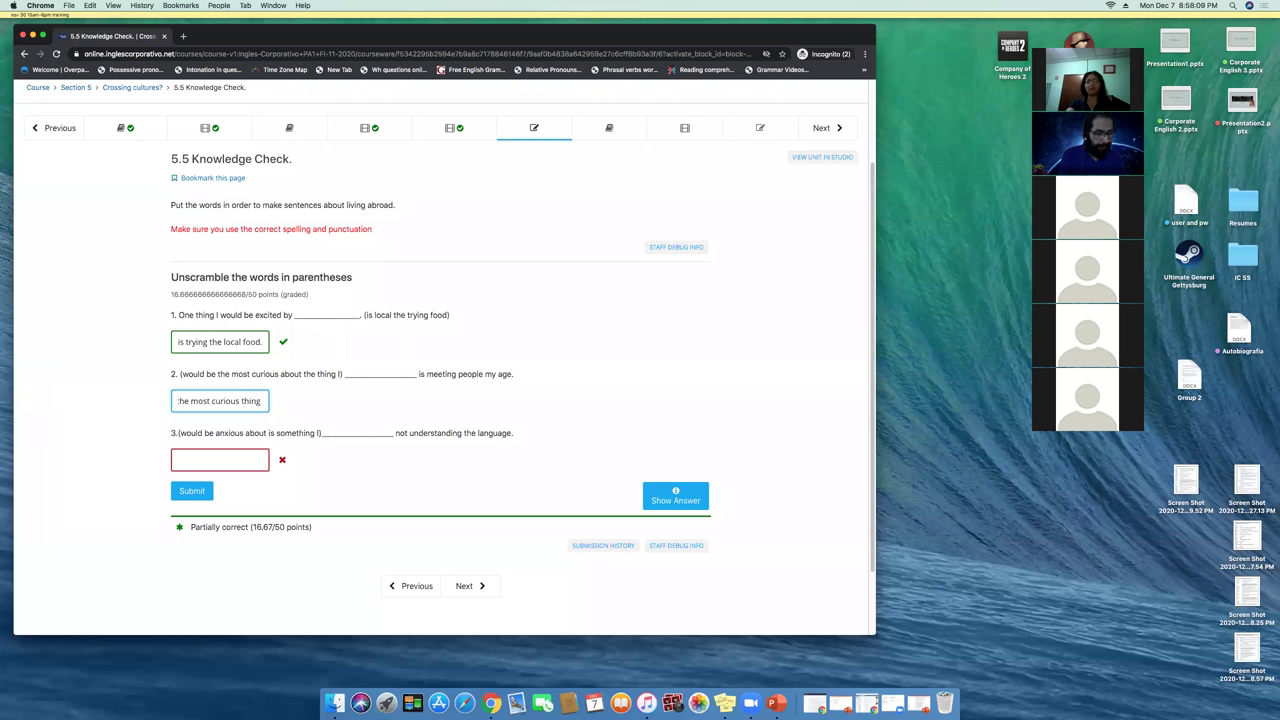
pyautogui.write('about')
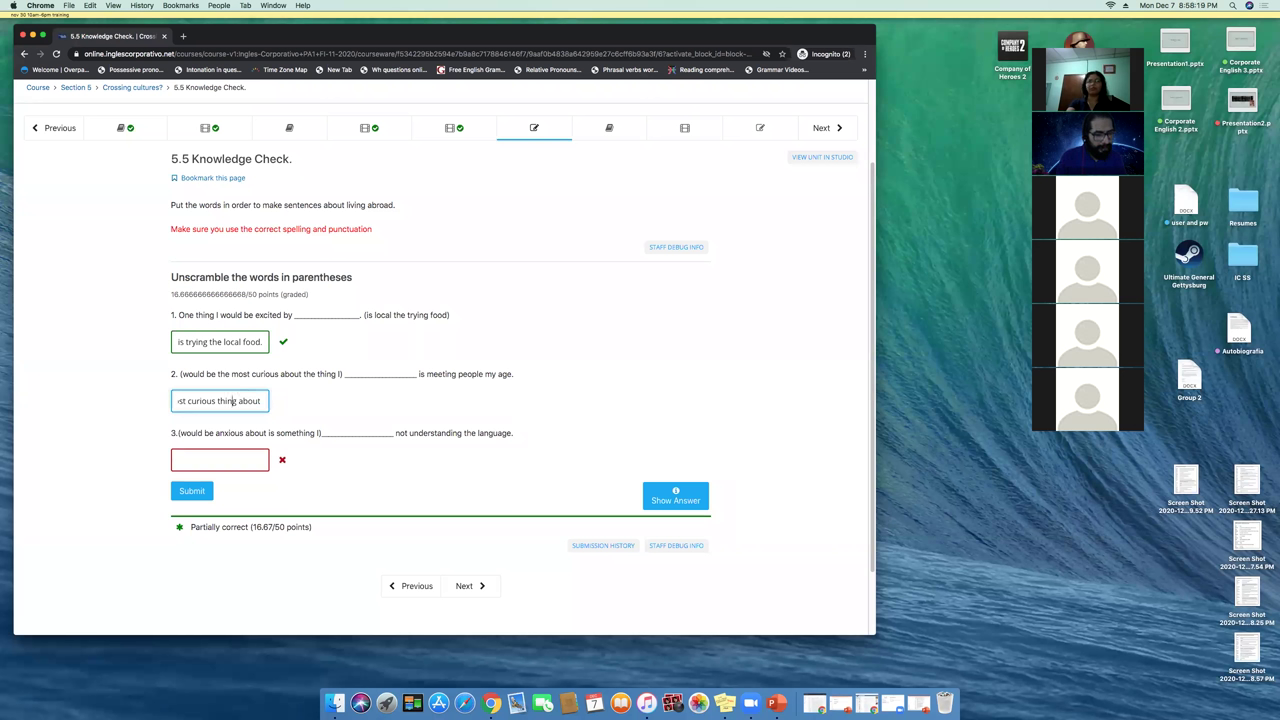
pyautogui.click(188, 400)
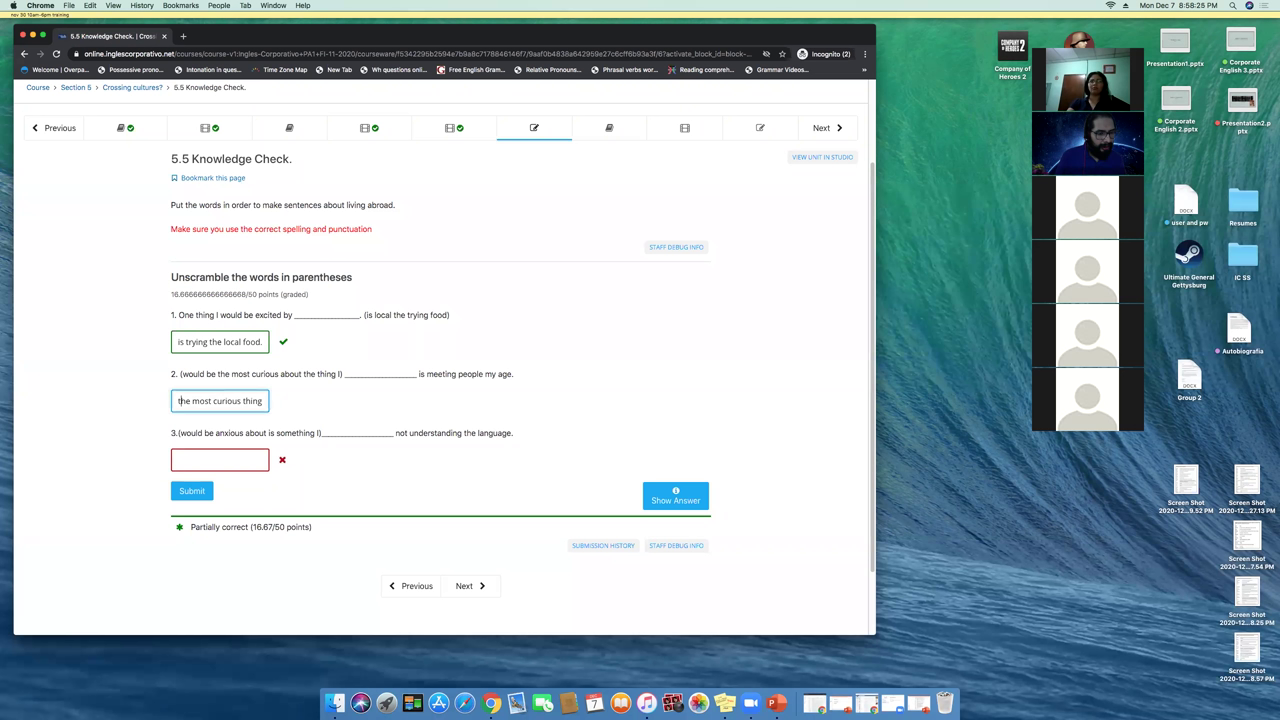
pyautogui.click(210, 400)
pyautogui.write('about')
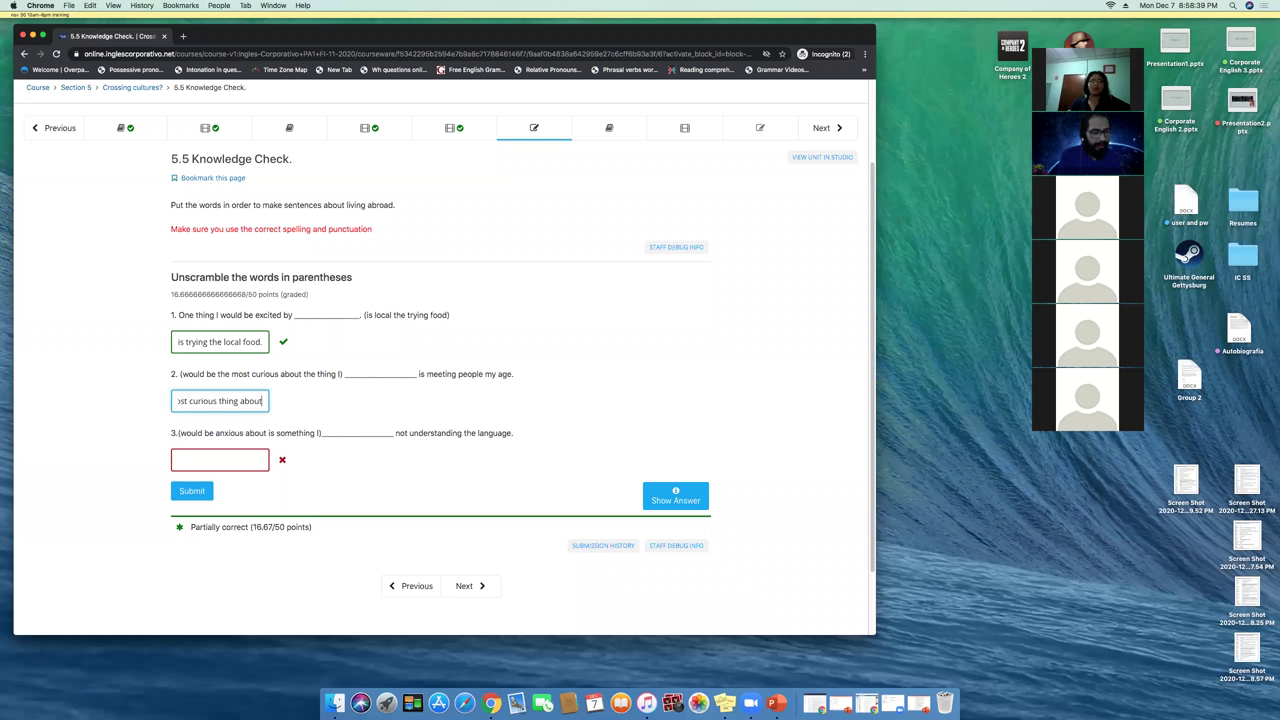
pyautogui.press('Left')
pyautogui.press('Left')
pyautogui.press('Left')
pyautogui.press('Left')
pyautogui.press('Left')
pyautogui.press('Left')
pyautogui.press('Left')
pyautogui.press('Left')
pyautogui.press('Left')
pyautogui.press('Left')
pyautogui.press('BackSpace')
pyautogui.press('BackSpace')
pyautogui.press('BackSpace')
pyautogui.press('BackSpace')
pyautogui.press('BackSpace')
pyautogui.press('BackSpace')
pyautogui.press('BackSpace')
pyautogui.press('BackSpace')
pyautogui.press('BackSpace')
pyautogui.press('BackSpace')
pyautogui.press('BackSpace')
pyautogui.press('BackSpace')
pyautogui.press('BackSpace')
pyautogui.press('BackSpace')
pyautogui.press('BackSpace')
pyautogui.press('BackSpace')
pyautogui.press('BackSpace')
pyautogui.press('BackSpace')
pyautogui.press('BackSpace')
pyautogui.press('BackSpace')
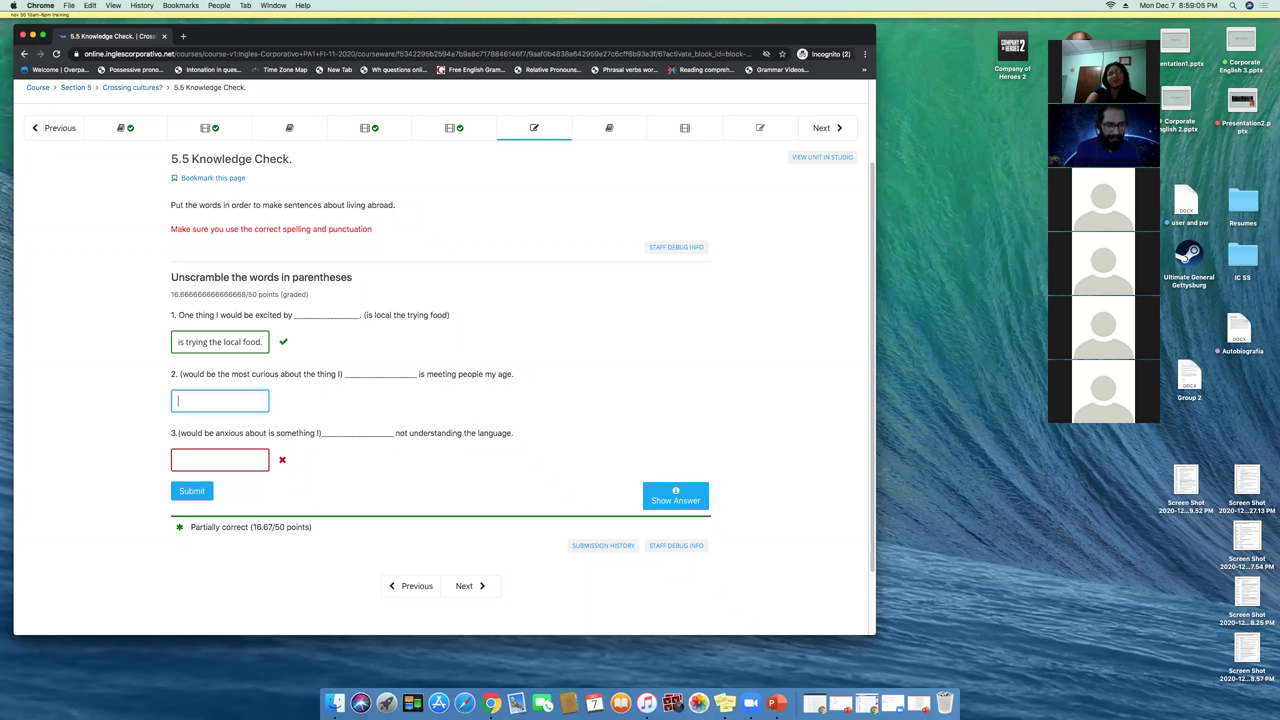
pyautogui.write('I')
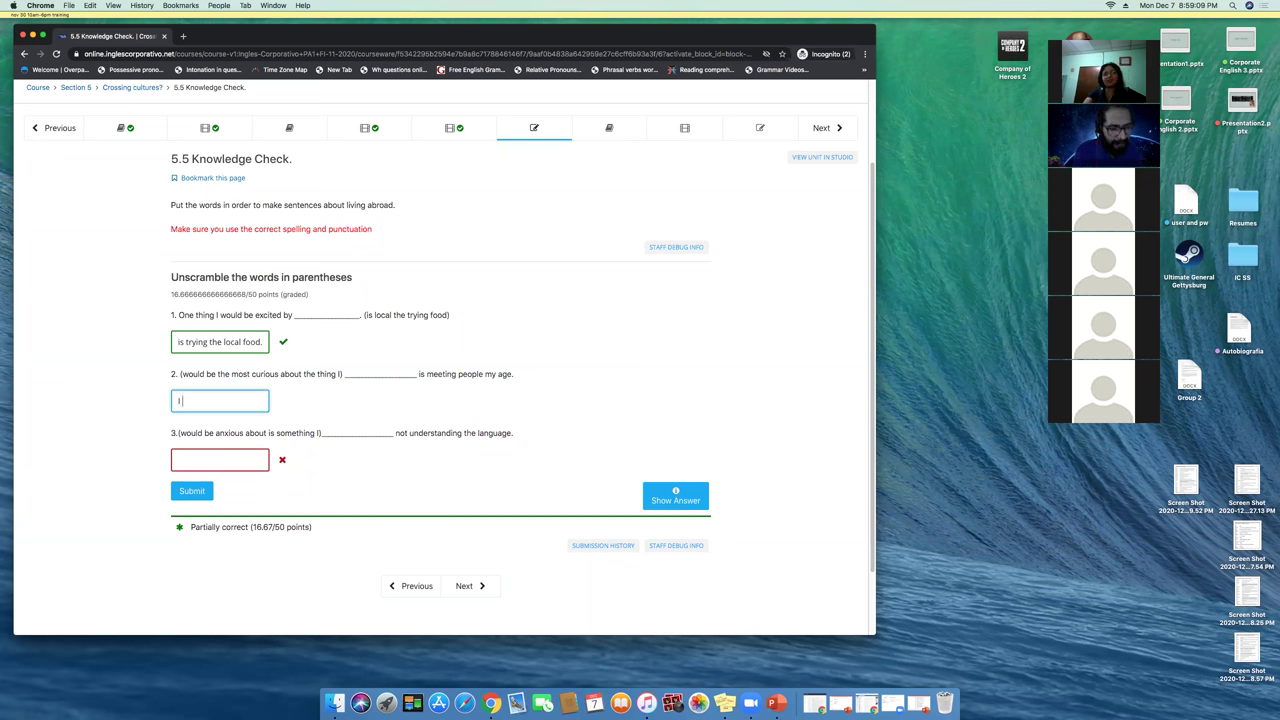
pyautogui.write(' would ')
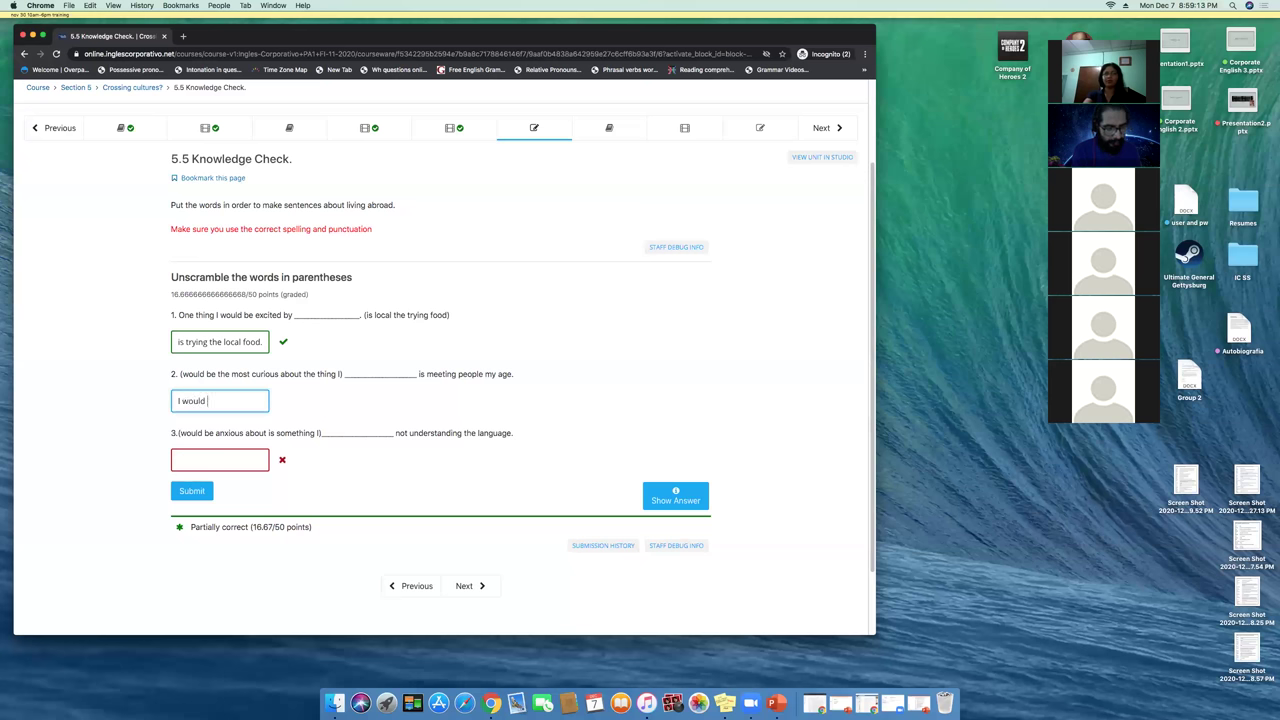
pyautogui.write('be')
pyautogui.press('BackSpace')
pyautogui.press('BackSpace')
pyautogui.press('BackSpace')
pyautogui.press('BackSpace')
pyautogui.press('BackSpace')
pyautogui.press('BackSpace')
pyautogui.press('BackSpace')
pyautogui.press('BackSpace')
pyautogui.press('BackSpace')
pyautogui.press('BackSpace')
pyautogui.press('BackSpace')
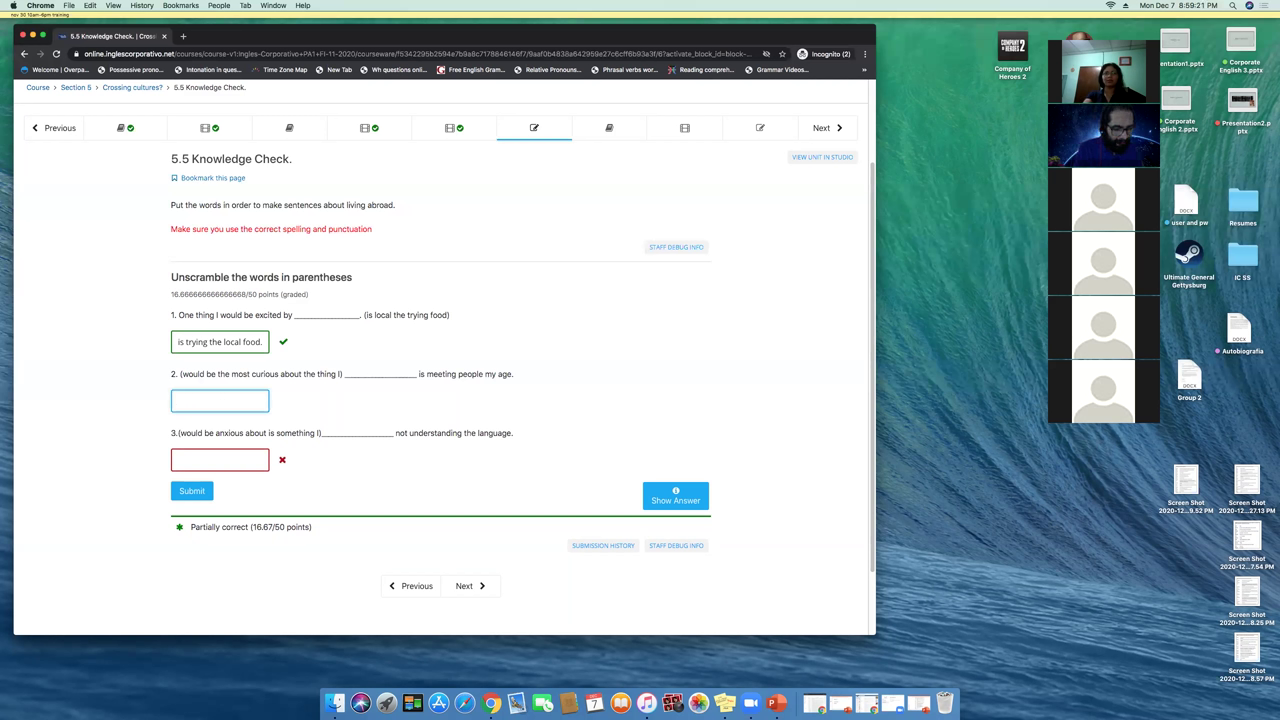
# - Enter "The thing that i would be the most curious about" as the answer to question 2
pyautogui.write('The thing ')
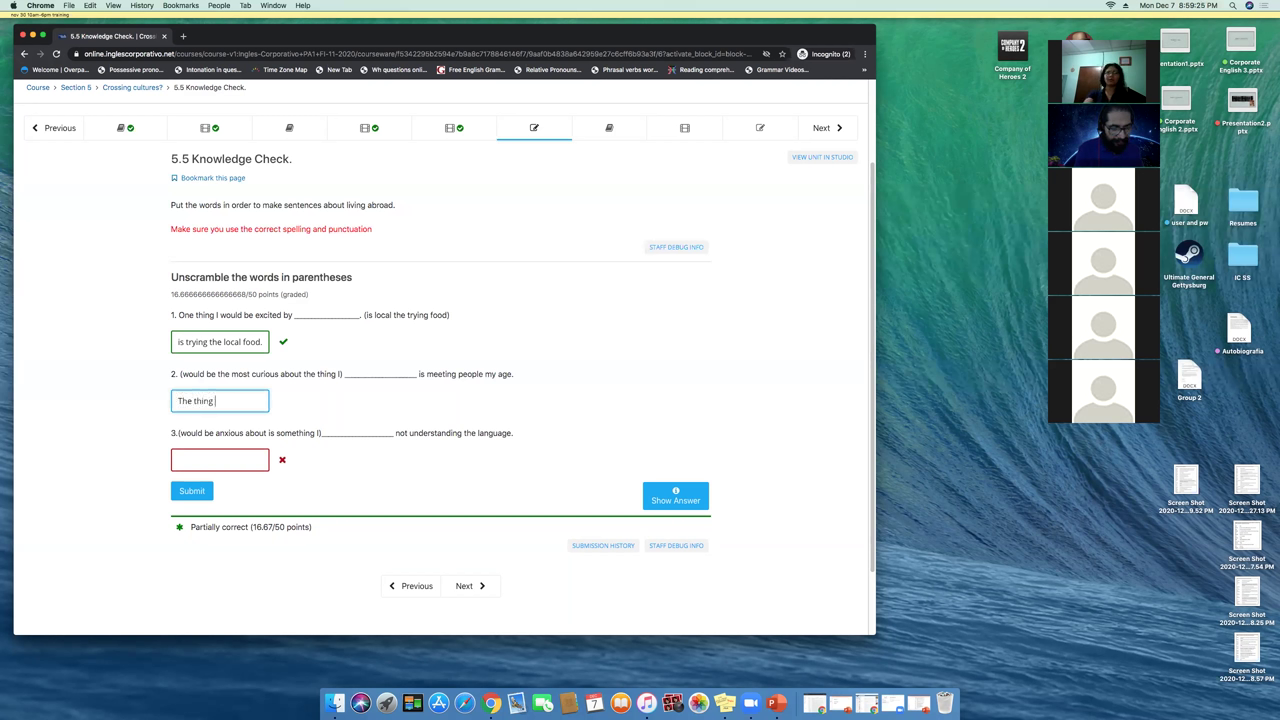
pyautogui.write('that I wo')
pyautogui.press('BackSpace')
pyautogui.press('BackSpace')
pyautogui.press('BackSpace')
pyautogui.press('BackSpace')
pyautogui.write('i would be')
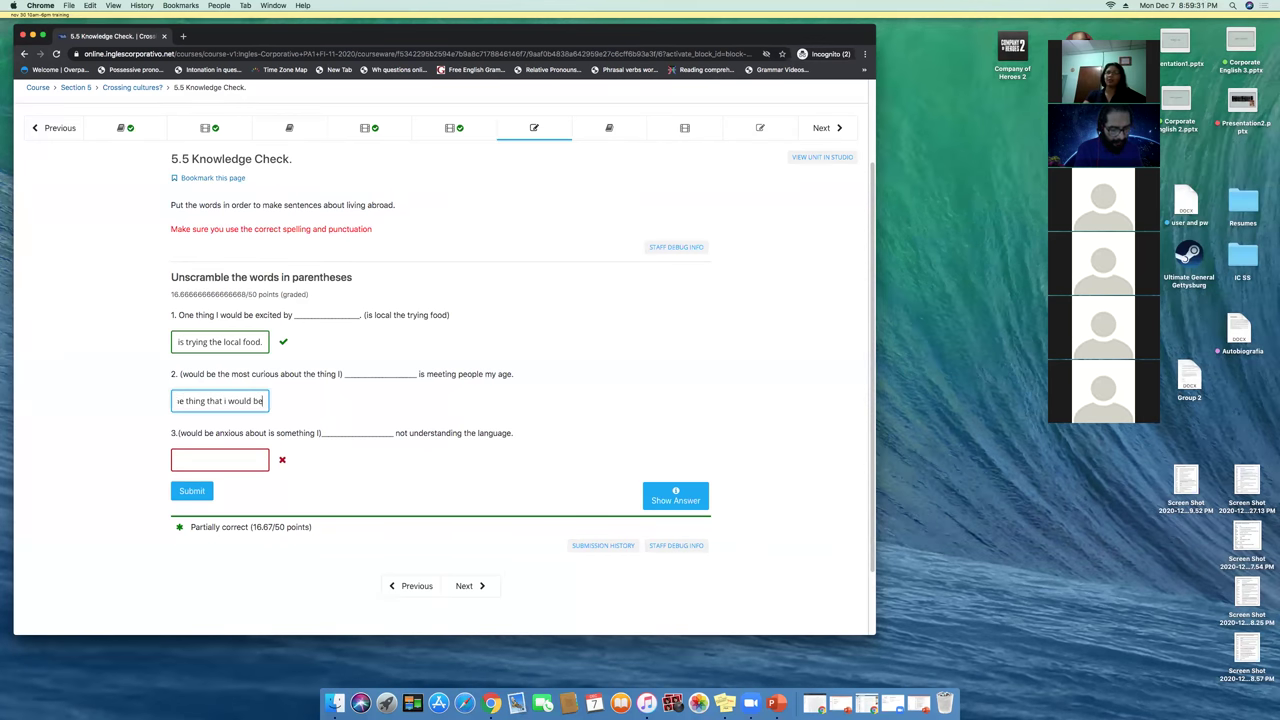
pyautogui.write(' the most co')
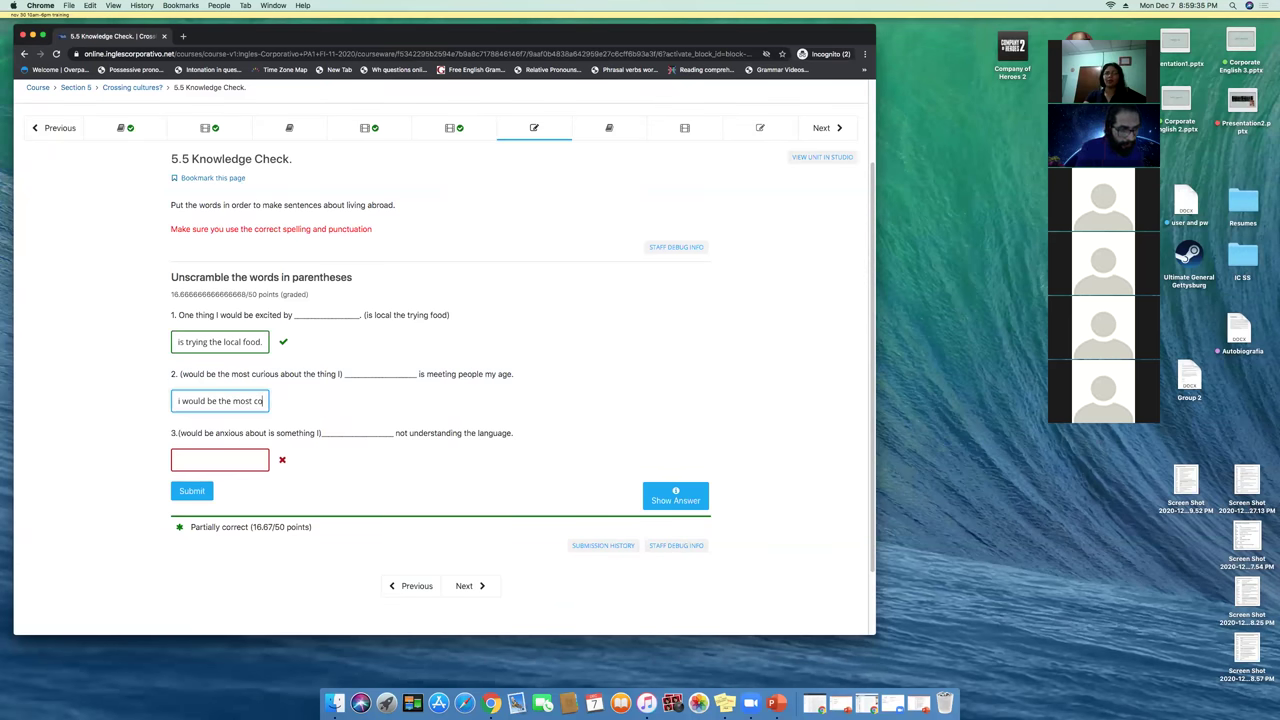
pyautogui.press('BackSpace')
pyautogui.write('us')
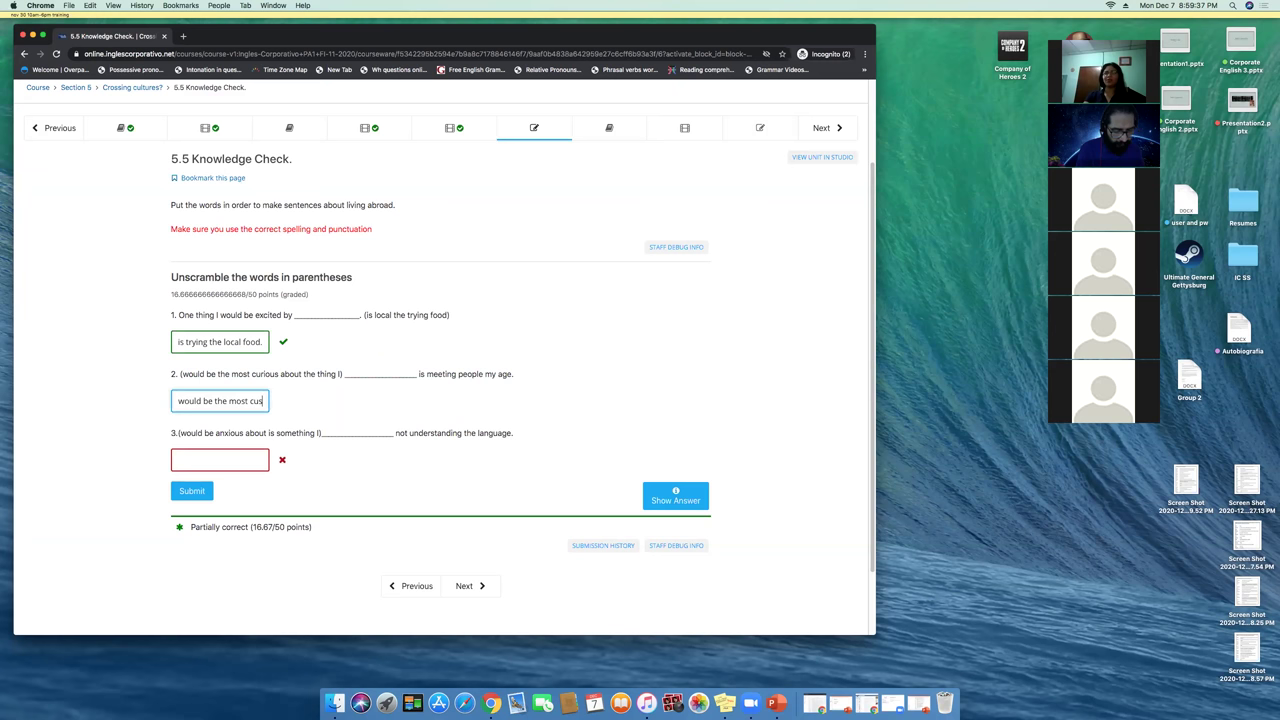
pyautogui.press('BackSpace')
pyautogui.write('rious about')
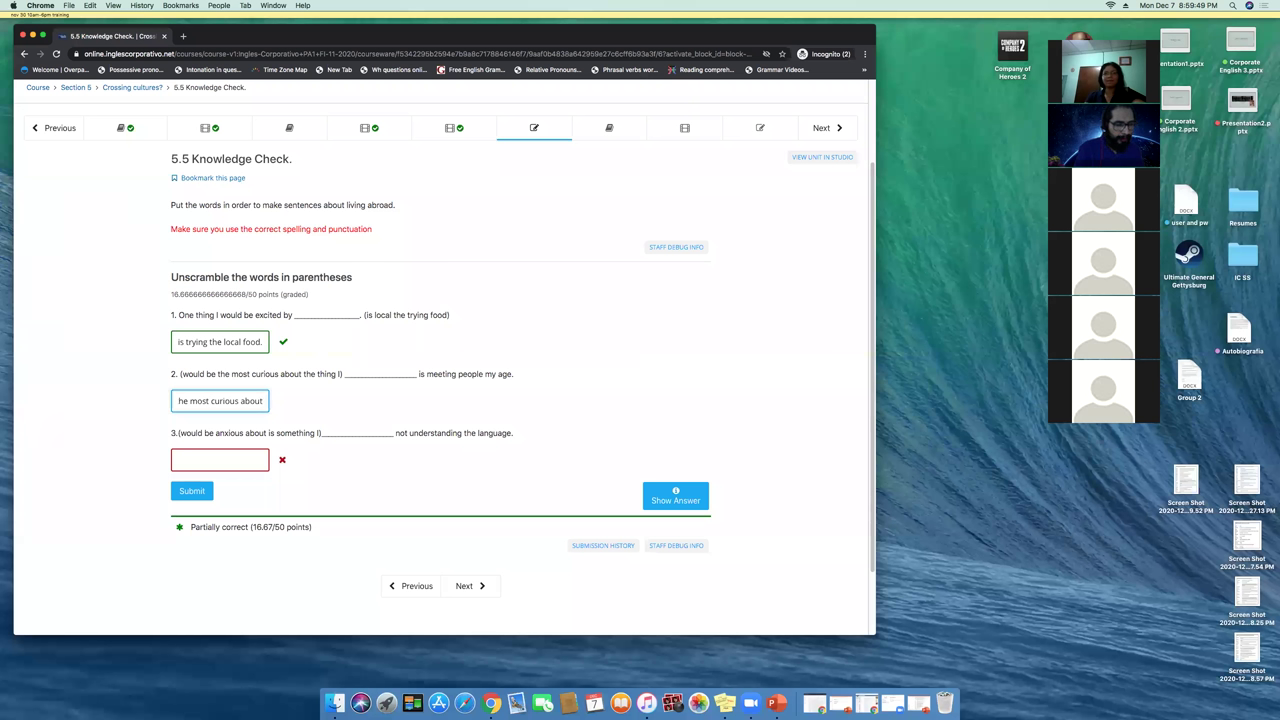
# - Review the wording of question 2's answer from start to end and submit the exercise again
pyautogui.click(210, 401)
pyautogui.click(208, 401)
pyautogui.write('the thing that')
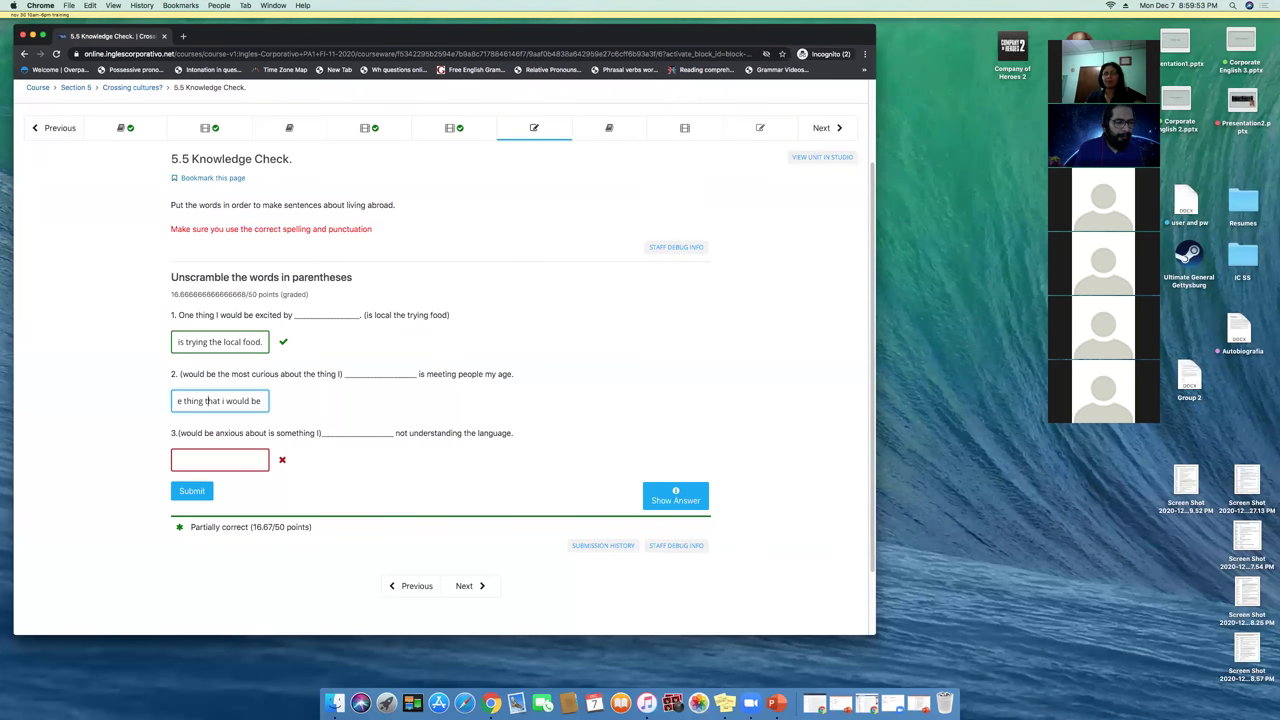
pyautogui.click(180, 401)
pyautogui.press('BackSpace')
pyautogui.write('Th')
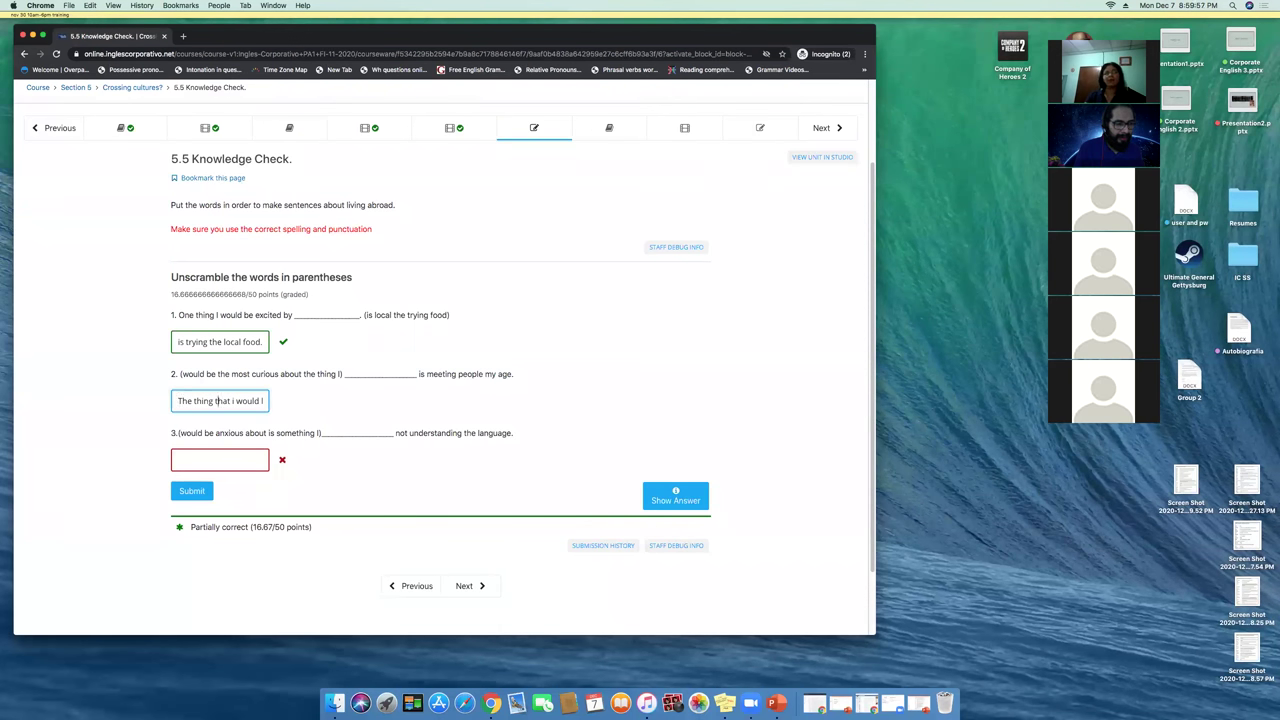
pyautogui.press('super+Right')
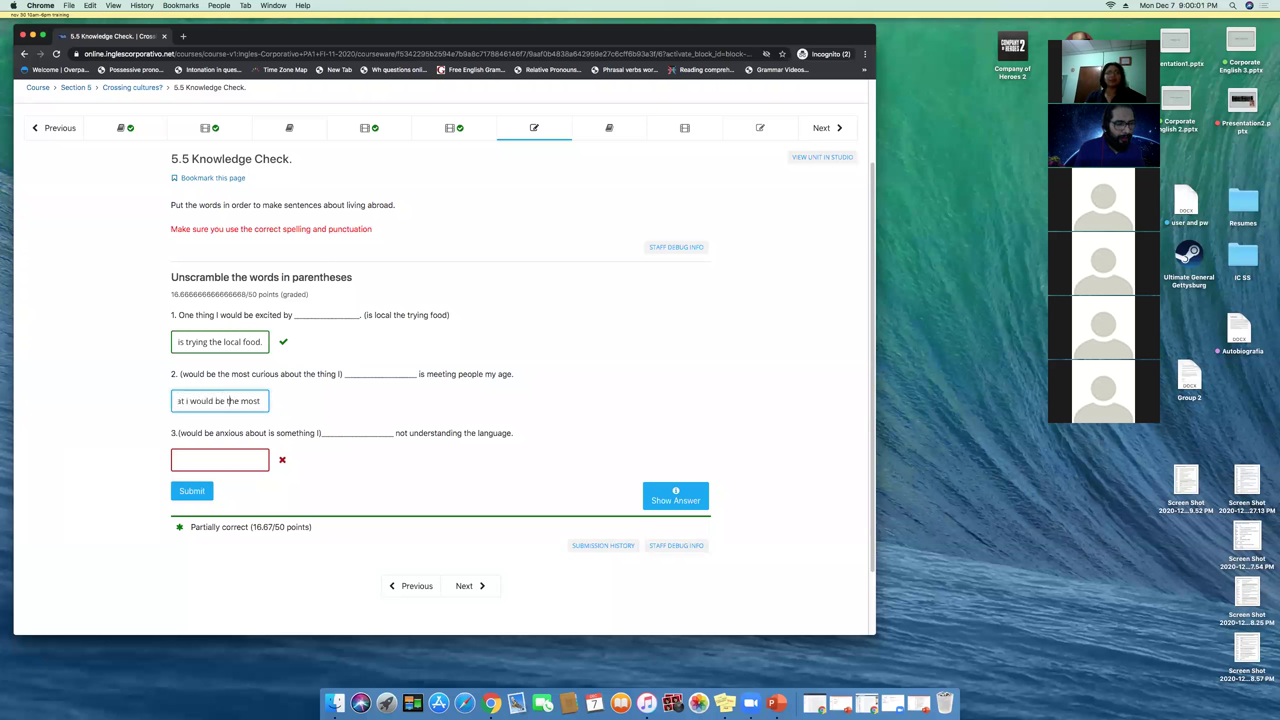
pyautogui.press('super+Right')
pyautogui.write('t curious about')
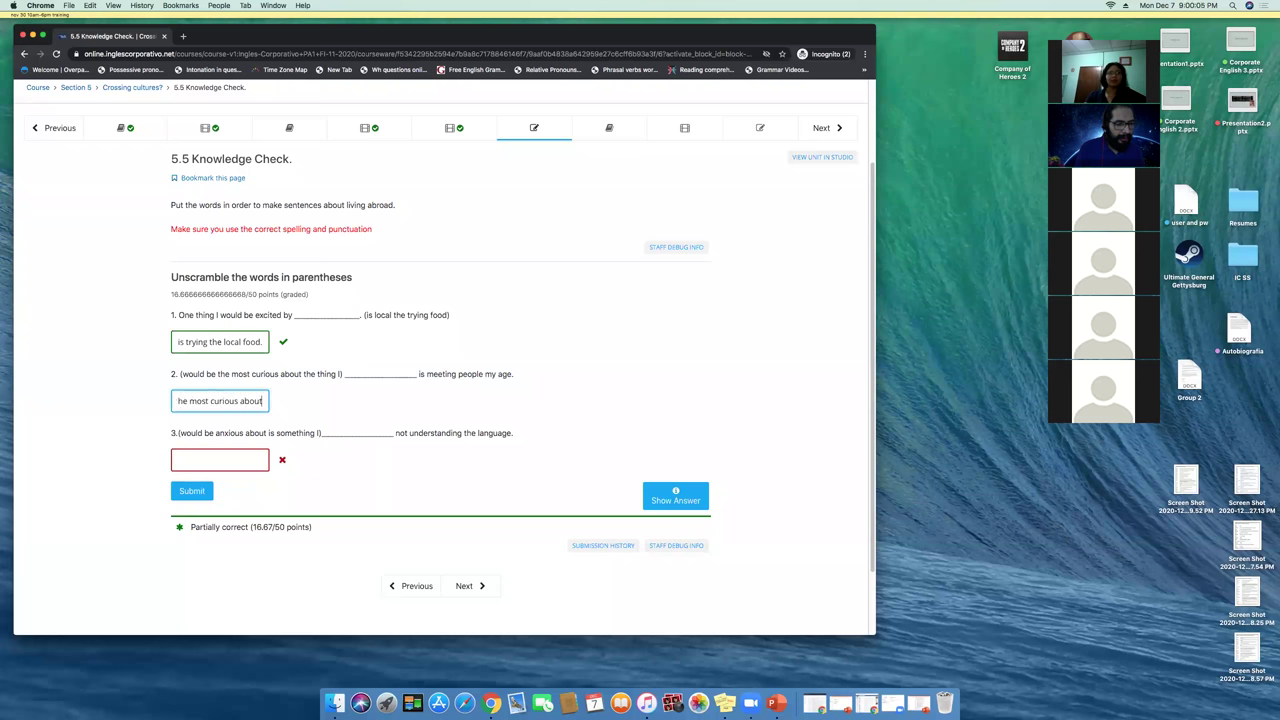
pyautogui.click(192, 491)
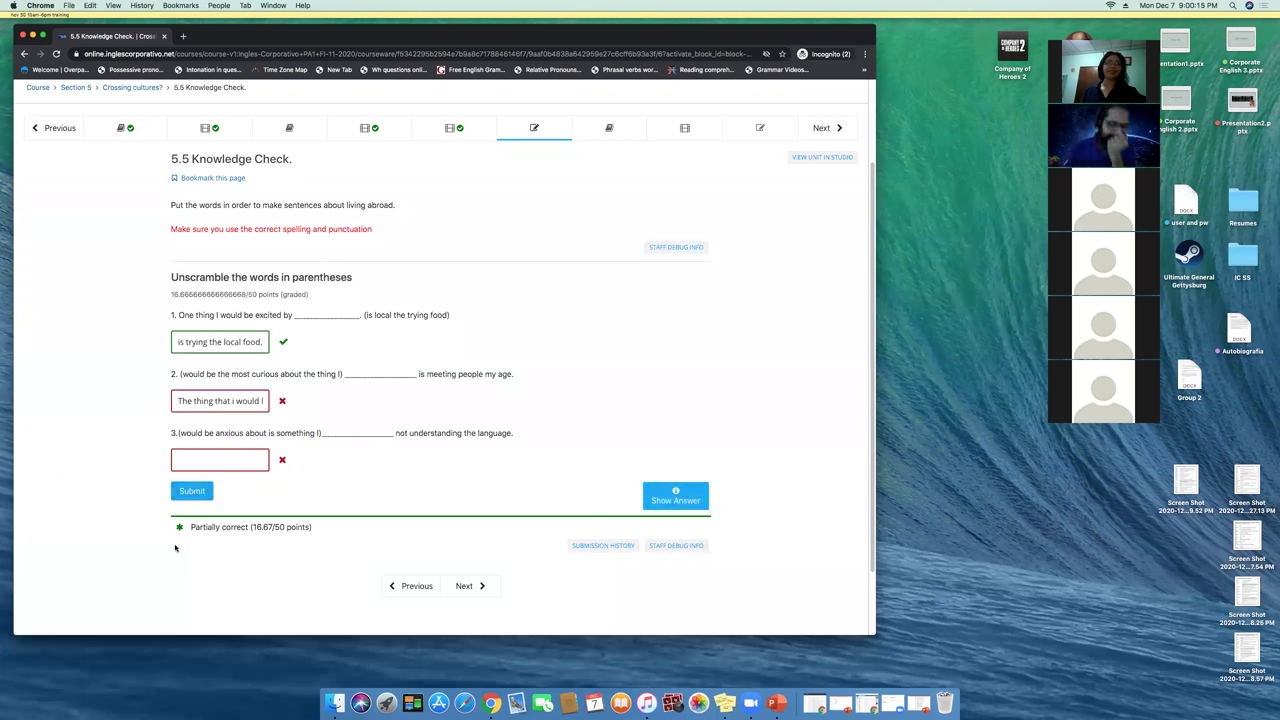
# - Read back through question 2's answer from its end to its beginning to check the wording
pyautogui.click(228, 401)
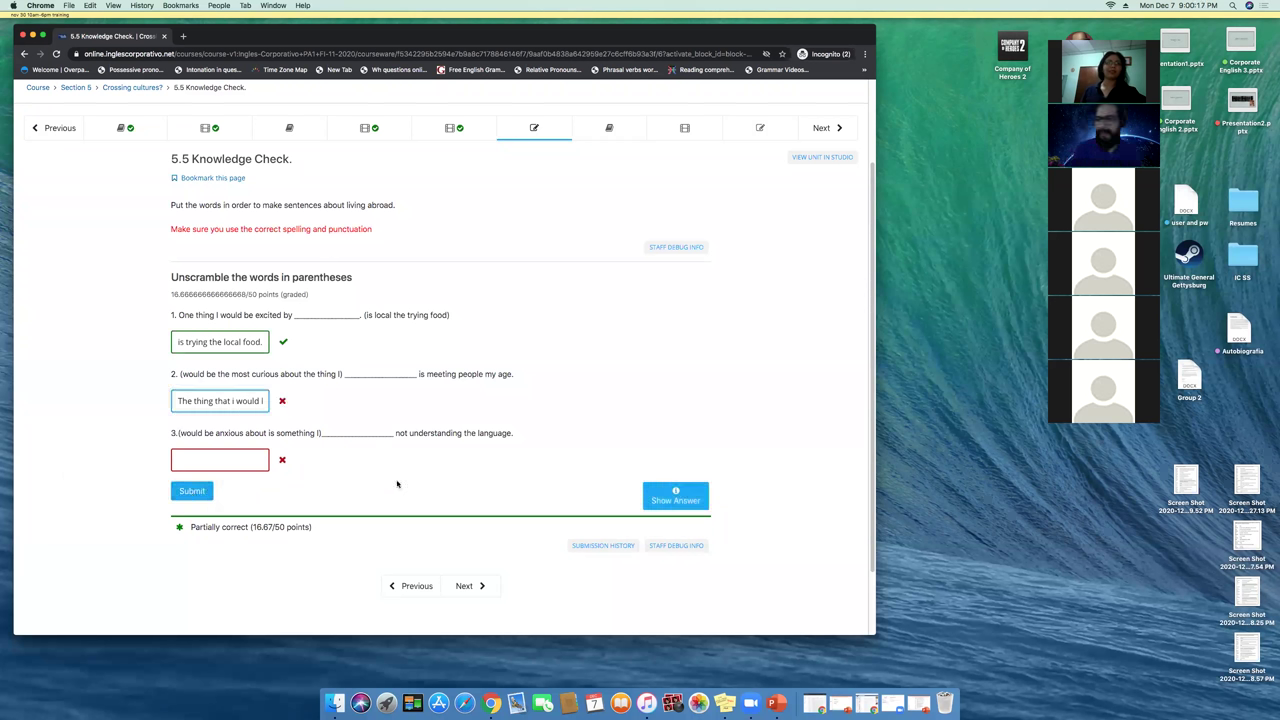
pyautogui.press('super+Right')
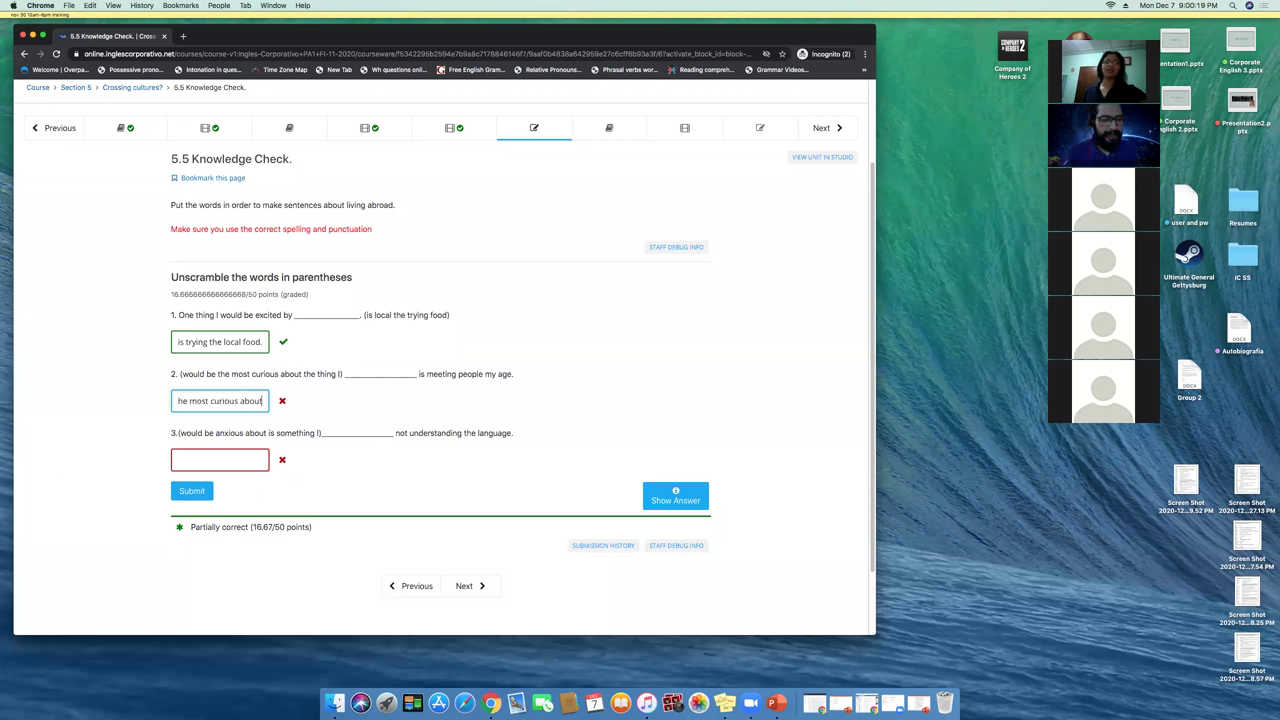
pyautogui.press('Left')
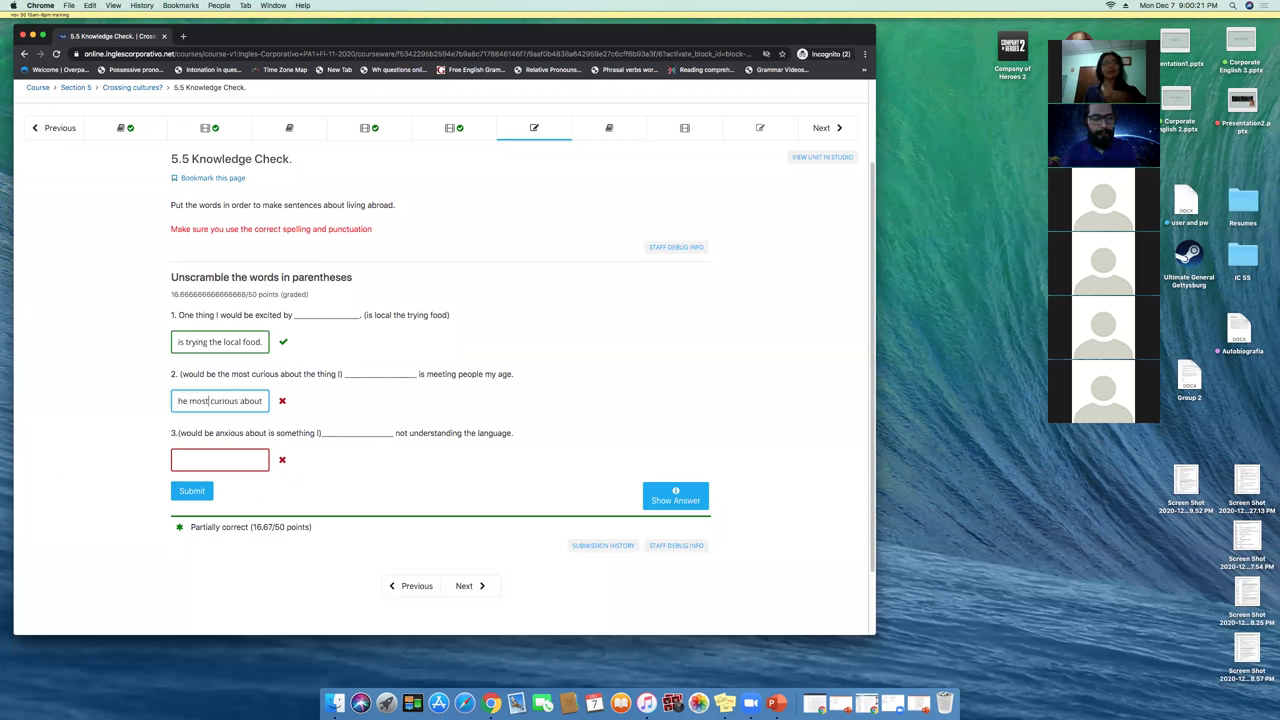
pyautogui.press('Left')
pyautogui.press('Left')
pyautogui.press('Left')
pyautogui.press('Left')
pyautogui.press('Left')
pyautogui.press('Left')
pyautogui.press('Left')
pyautogui.press('Left')
pyautogui.press('Left')
pyautogui.press('Left')
pyautogui.press('Left')
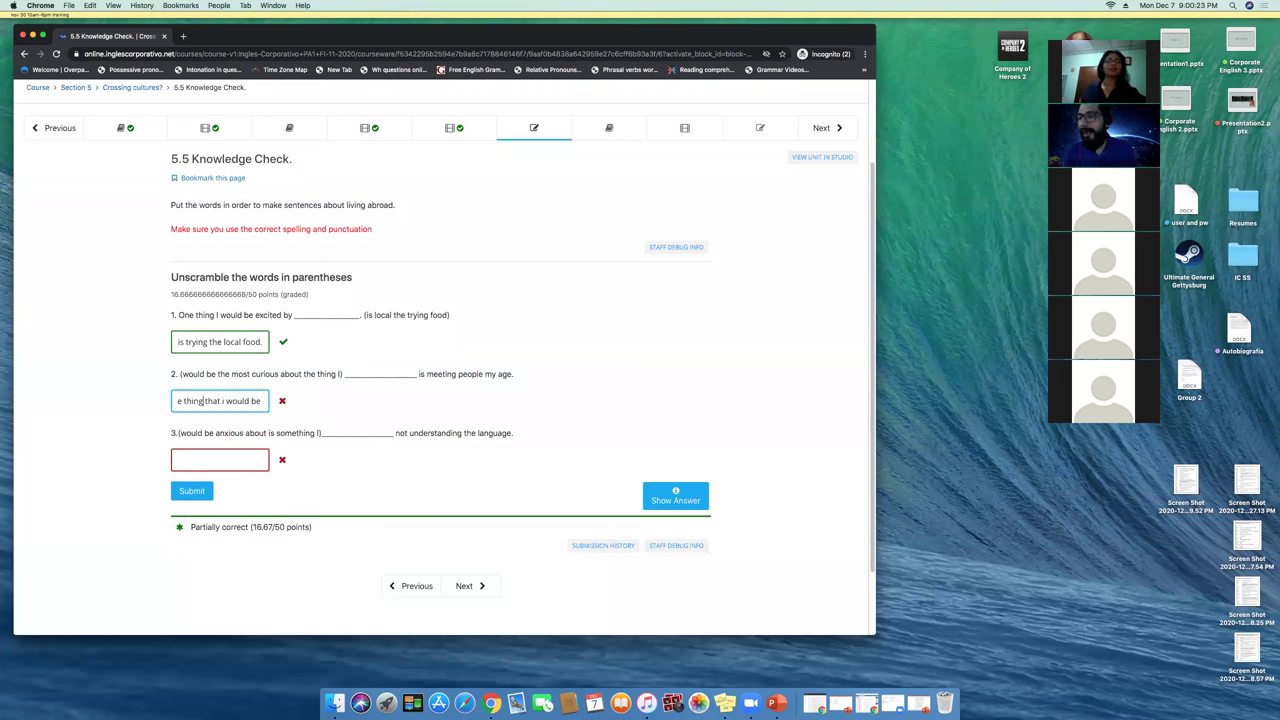
pyautogui.press('Left')
pyautogui.press('Left')
pyautogui.press('Left')
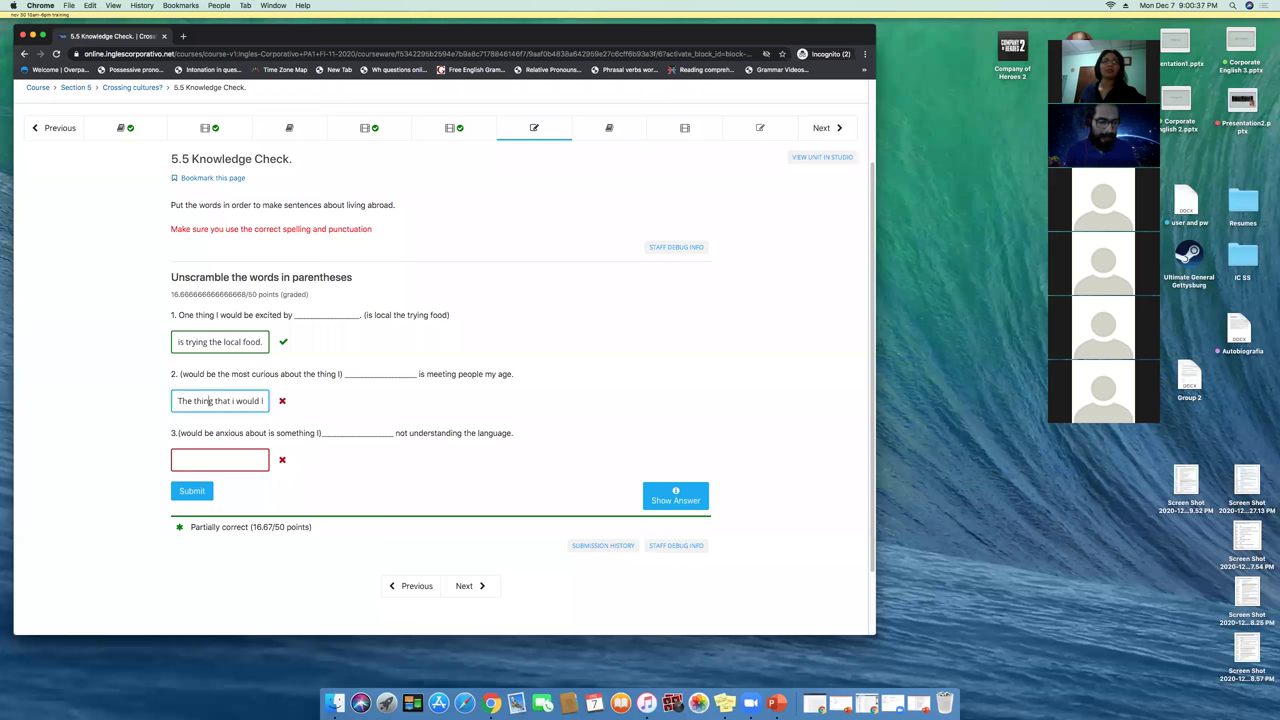
# - Add a period after "about" at the end of question 2's answer and submit the exercise
pyautogui.press('End')
pyautogui.press('End')
pyautogui.write('curious about')
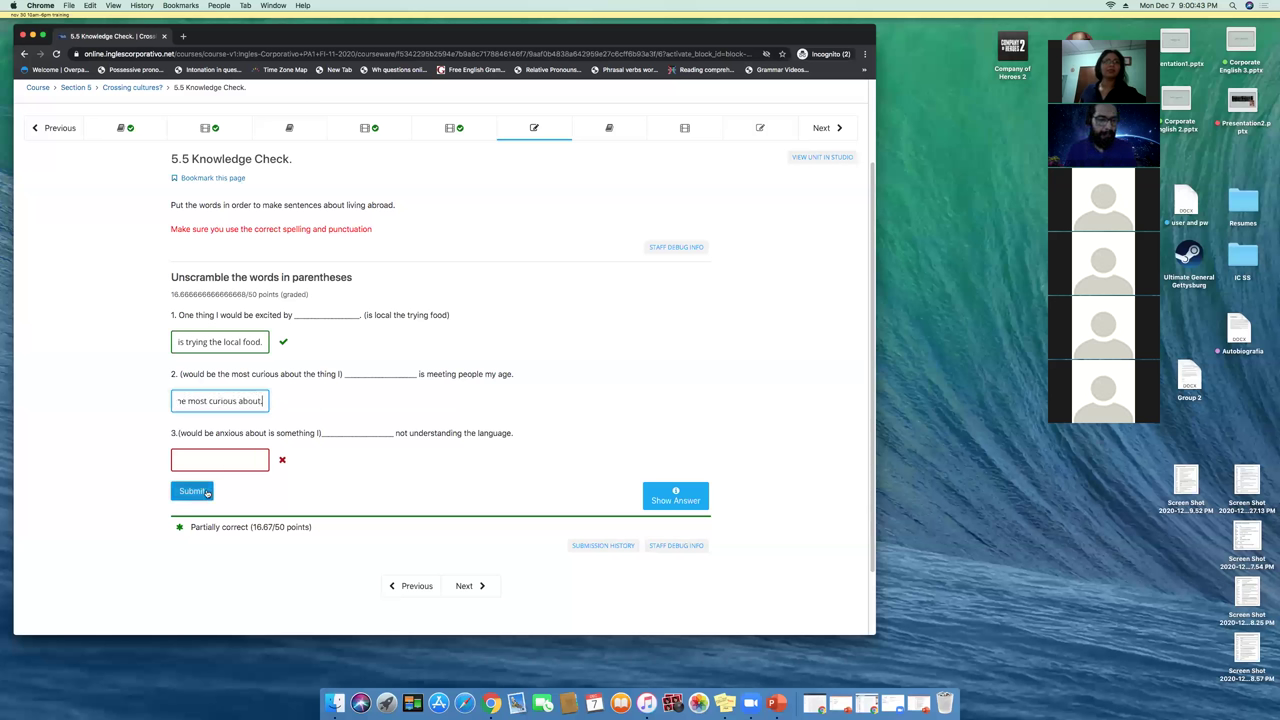
pyautogui.click(207, 491)
# - Remove the word "that" from question 2's answer so it begins "The thing i would be"
pyautogui.click(174, 402)
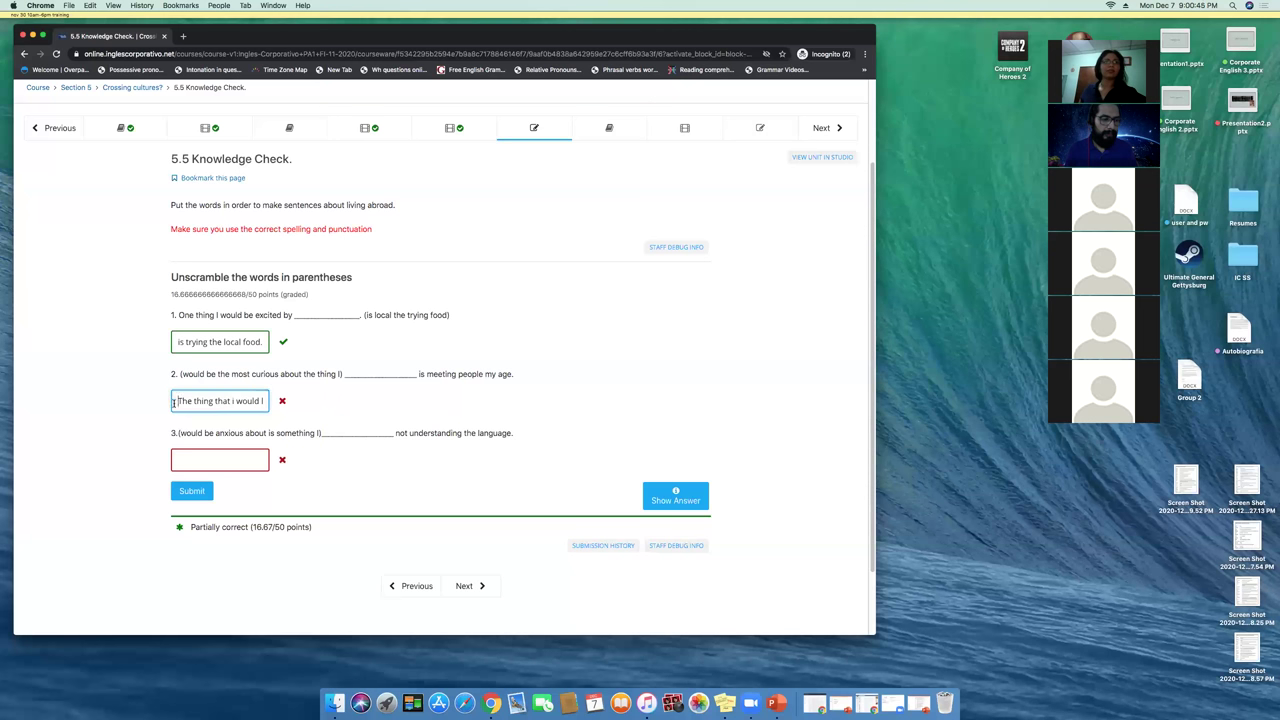
pyautogui.press('Right')
pyautogui.press('Right')
pyautogui.press('Right')
pyautogui.press('Right')
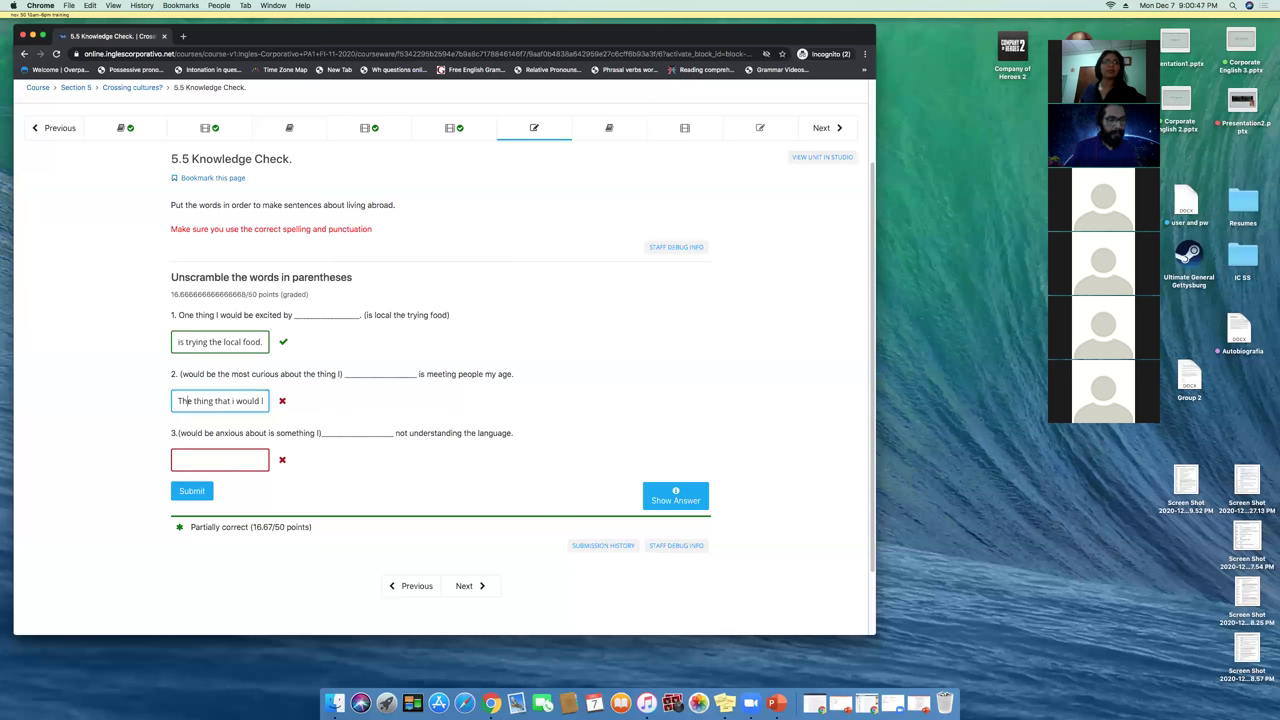
pyautogui.press('Right')
pyautogui.press('Right')
pyautogui.press('Right')
pyautogui.press('Right')
pyautogui.press('Right')
pyautogui.press('Right')
pyautogui.press('Right')
pyautogui.press('Delete')
pyautogui.press('BackSpace')
pyautogui.press('BackSpace')
pyautogui.press('BackSpace')
pyautogui.press('BackSpace')
pyautogui.press('BackSpace')
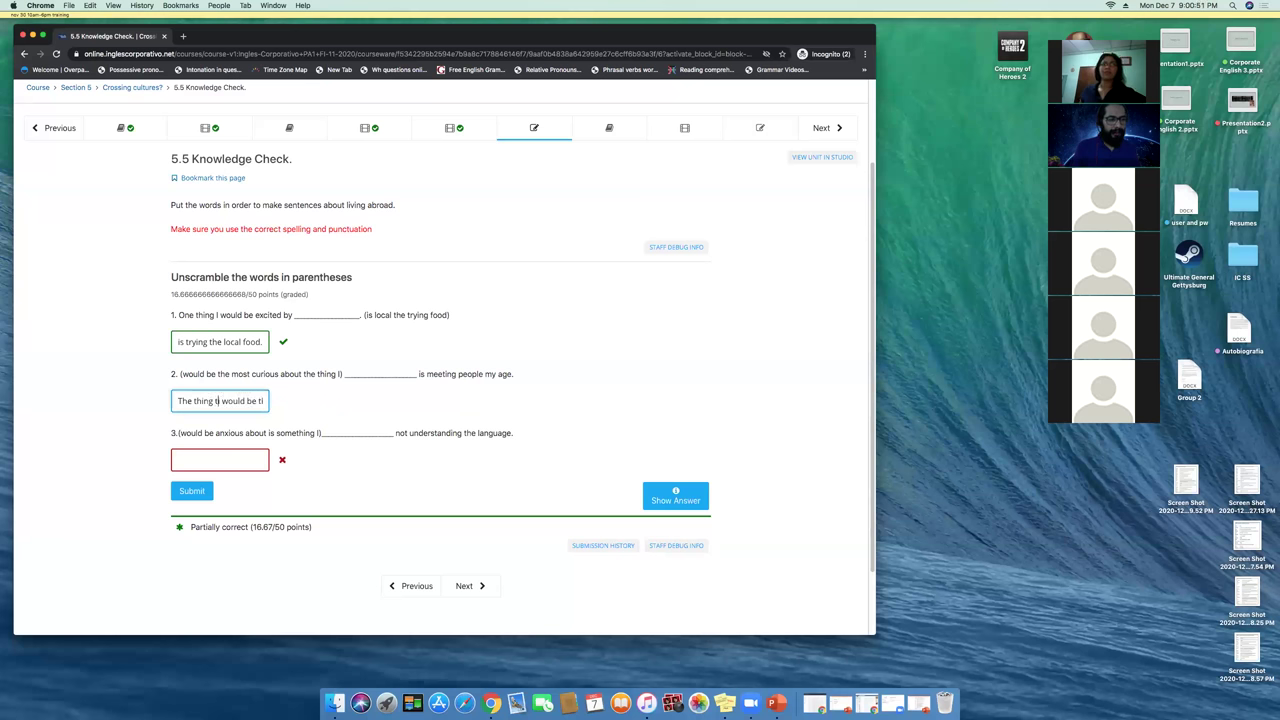
pyautogui.press('Delete')
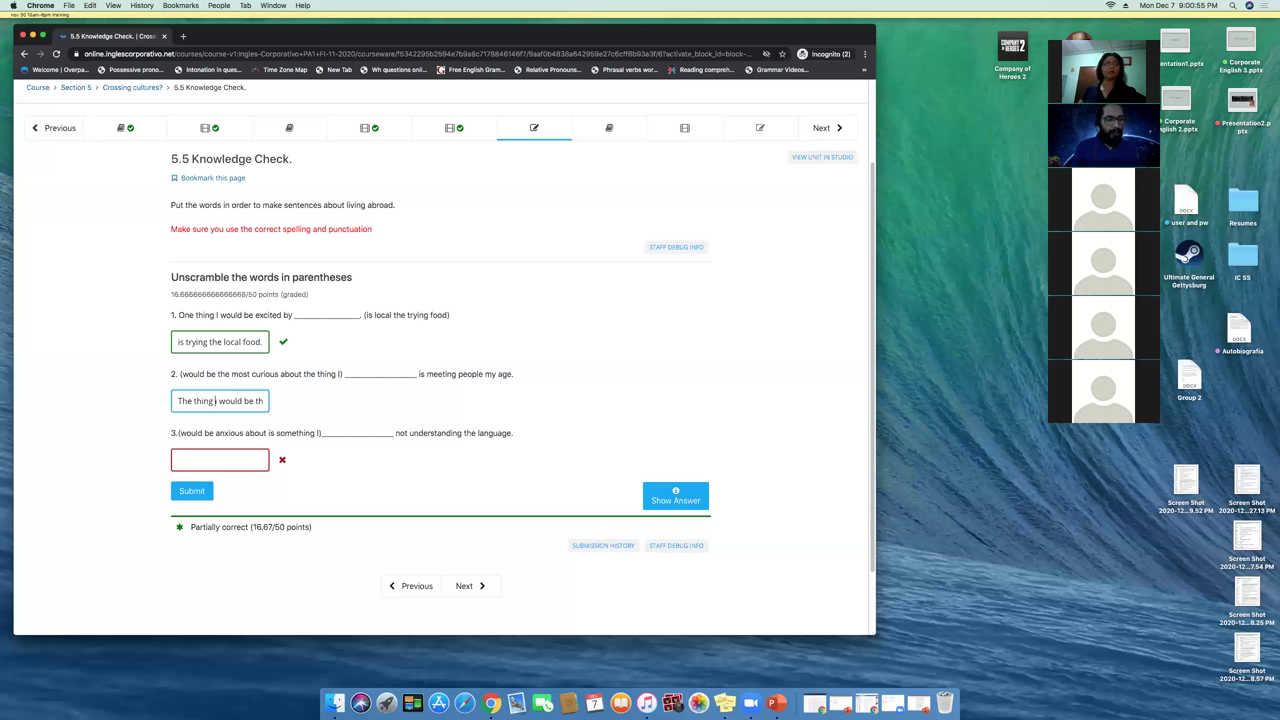
# - Check the rest of question 2's shortened answer through its final period and submit the exercise again
pyautogui.press('Right')
pyautogui.press('Right')
pyautogui.press('Right')
pyautogui.press('Right')
pyautogui.press('Right')
pyautogui.press('Right')
pyautogui.press('Right')
pyautogui.press('Right')
pyautogui.press('Right')
pyautogui.press('Right')
pyautogui.press('Right')
pyautogui.press('Right')
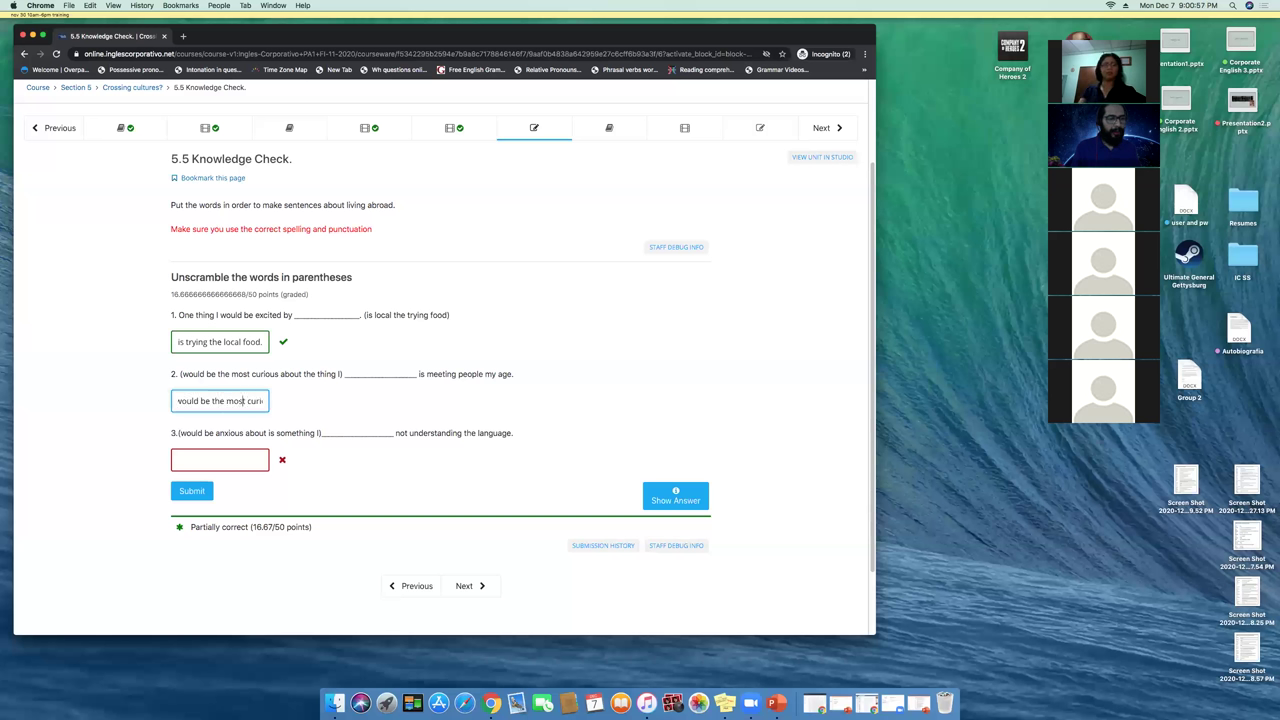
pyautogui.press('Right')
pyautogui.press('Right')
pyautogui.press('Right')
pyautogui.press('Right')
pyautogui.press('Right')
pyautogui.press('Right')
pyautogui.press('Right')
pyautogui.press('Right')
pyautogui.press('Right')
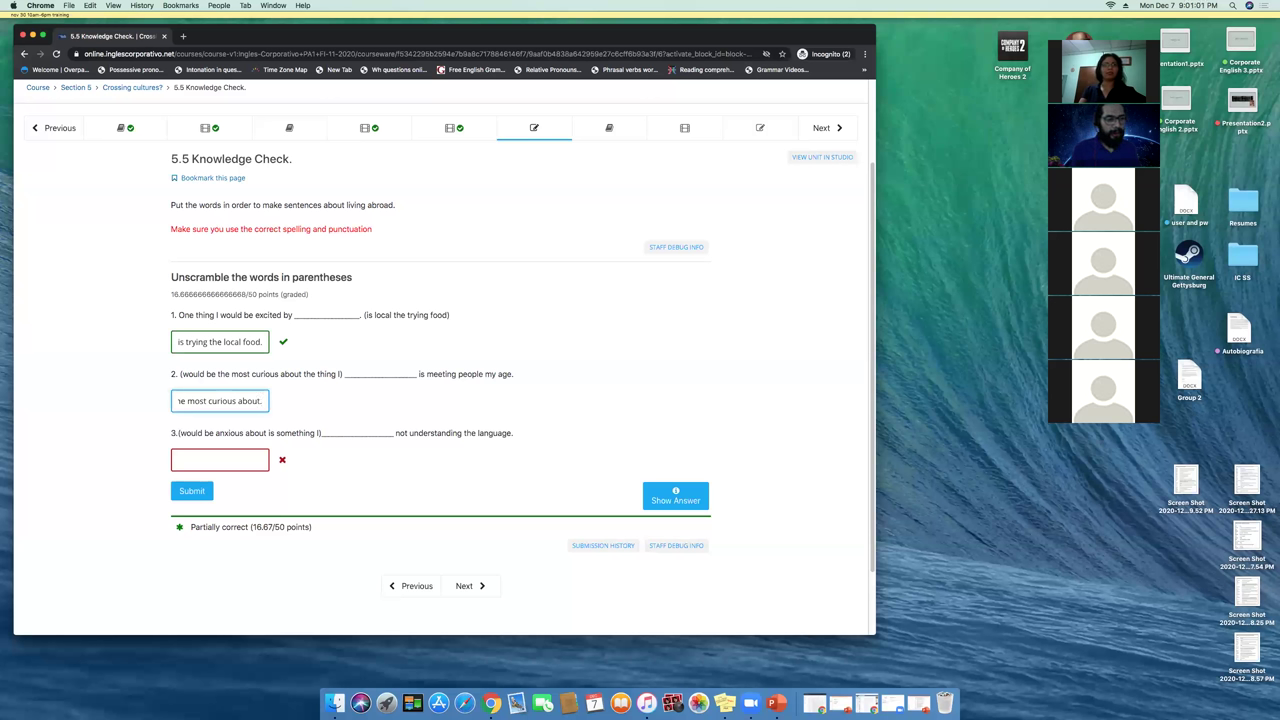
pyautogui.click(179, 496)
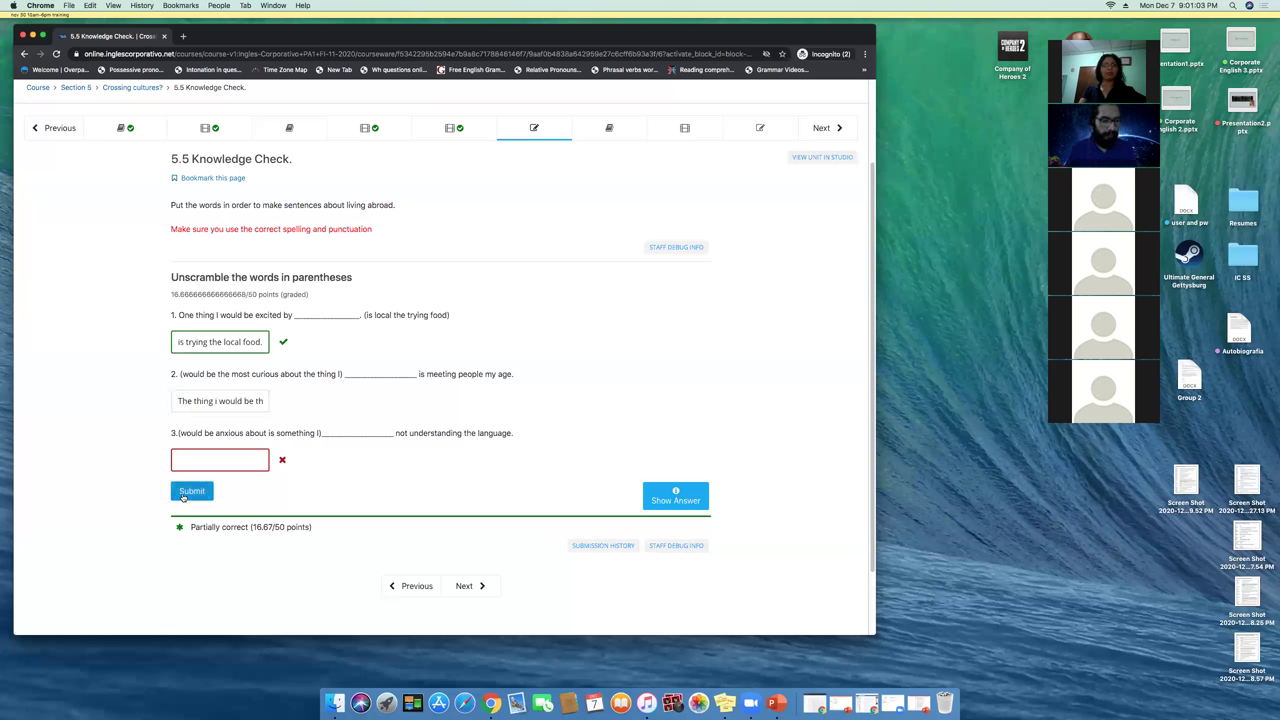